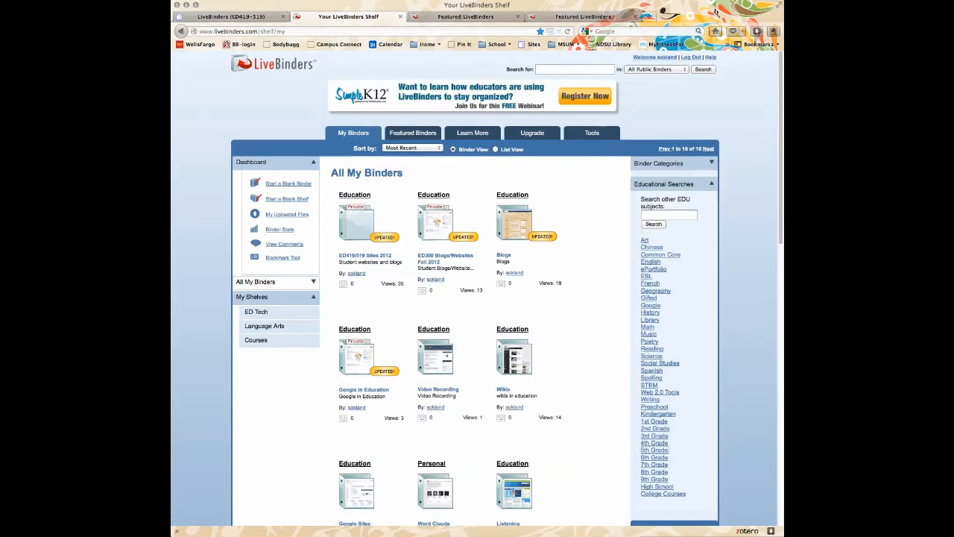
Browse the binders on the ED Tech and Language Arts shelves, and look over the full list of own binders
left_click(256, 312)
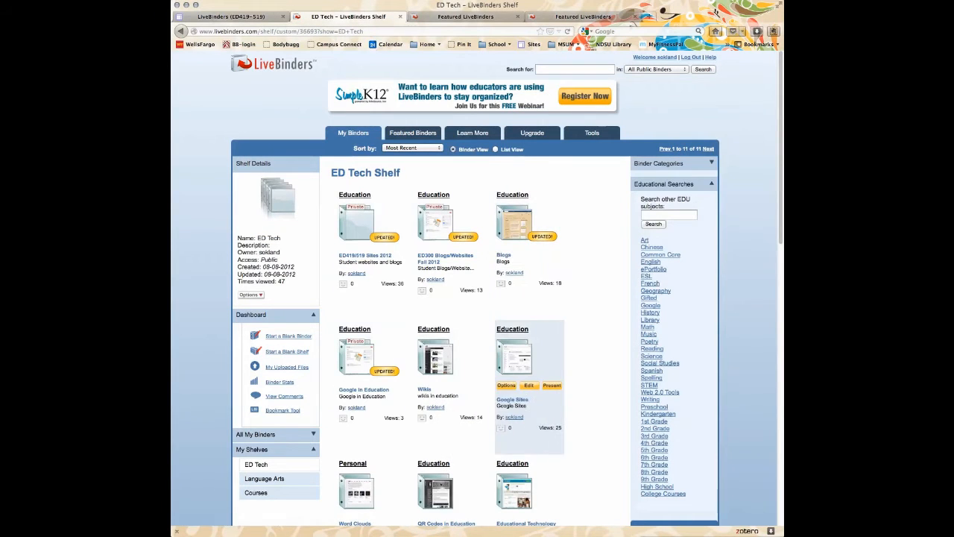
left_click(264, 478)
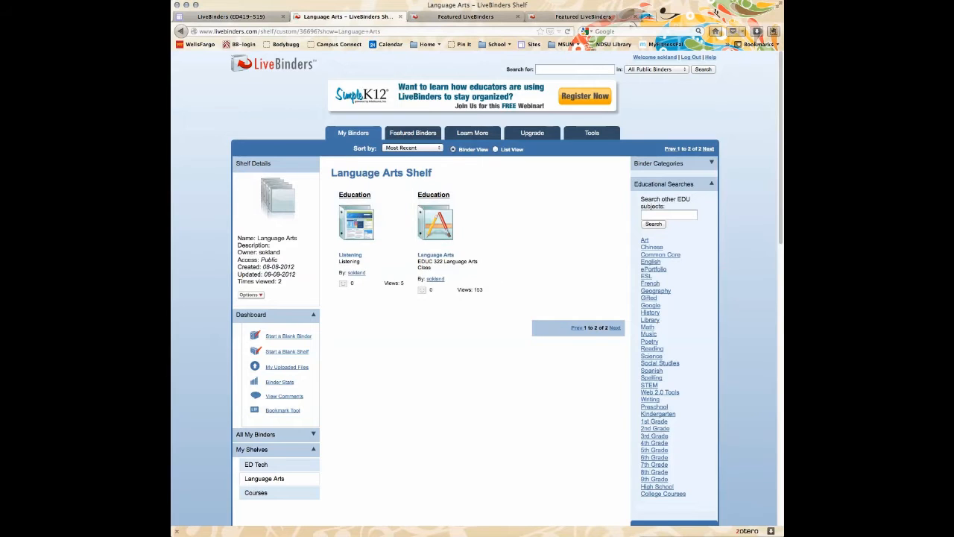
left_click(256, 435)
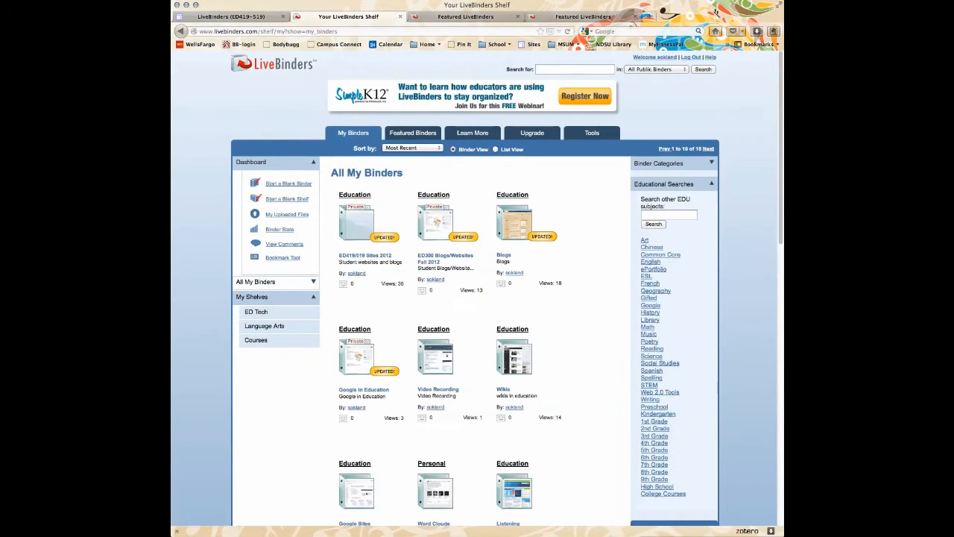
scroll(529, 372, "down", 1)
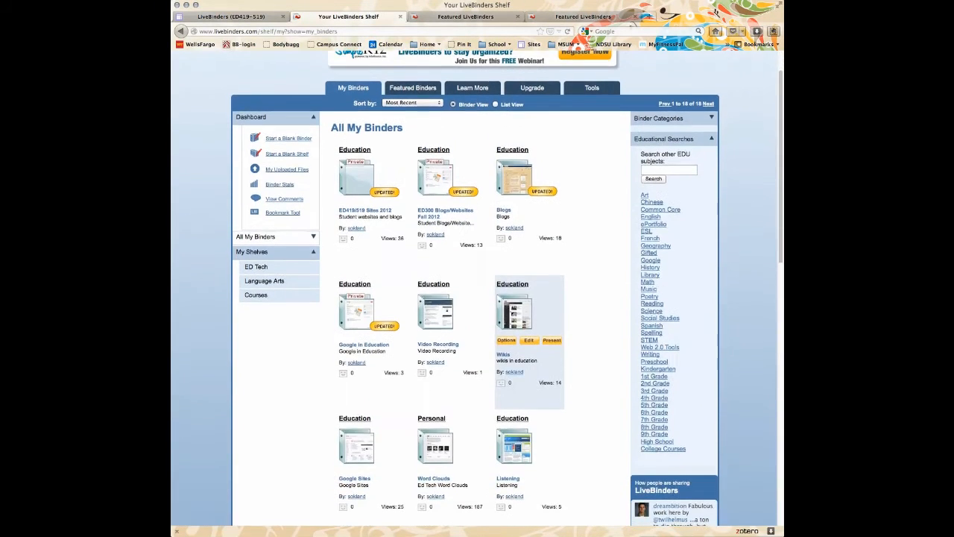
scroll(529, 313, "up", 1)
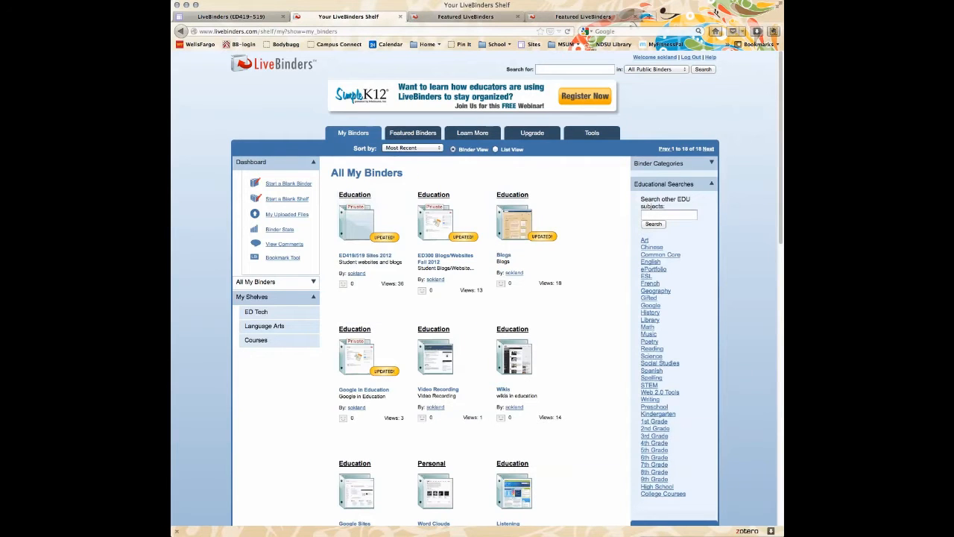
Search the educational binders for 5th Grade and open the 5th grade math word problems binder in a separate browser tab
scroll(478, 298, "down", 2)
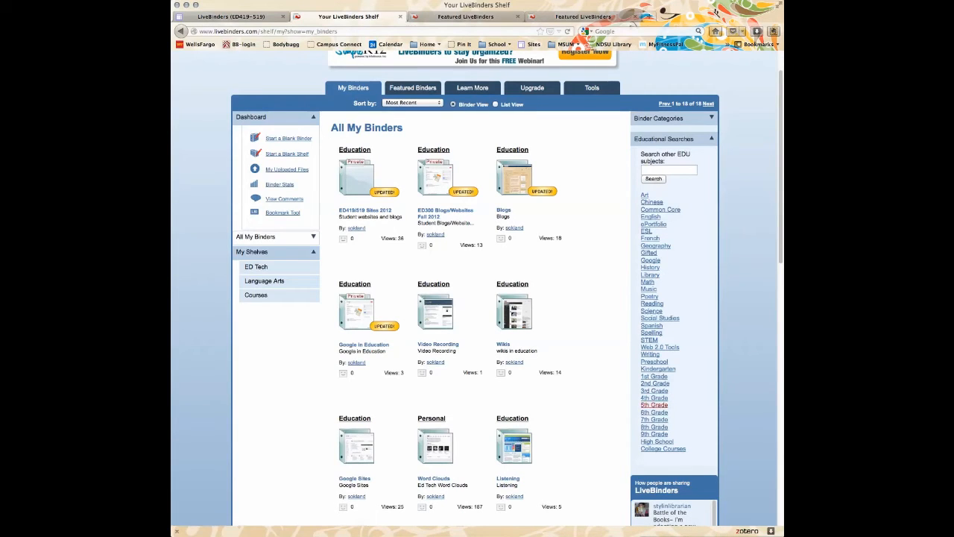
left_click(654, 405)
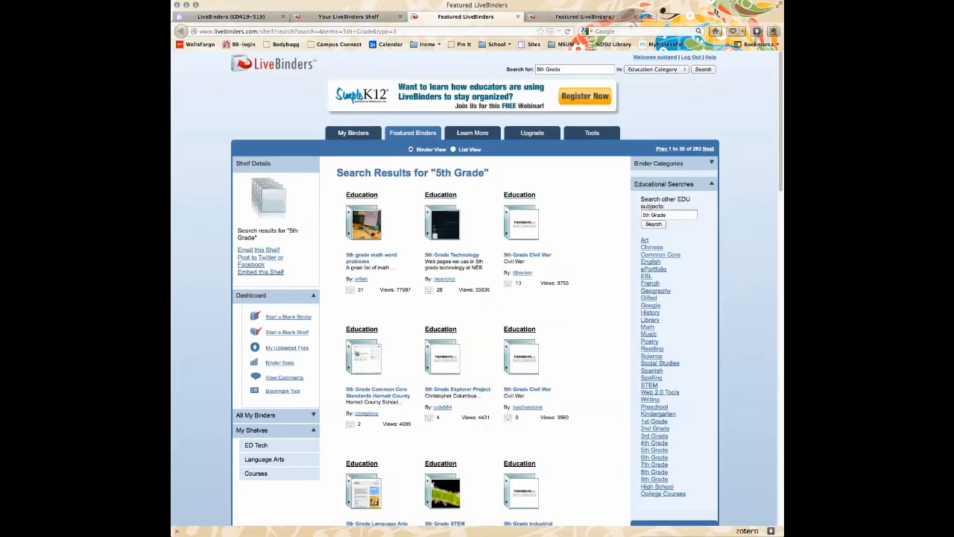
right_click(365, 224)
left_click(409, 227)
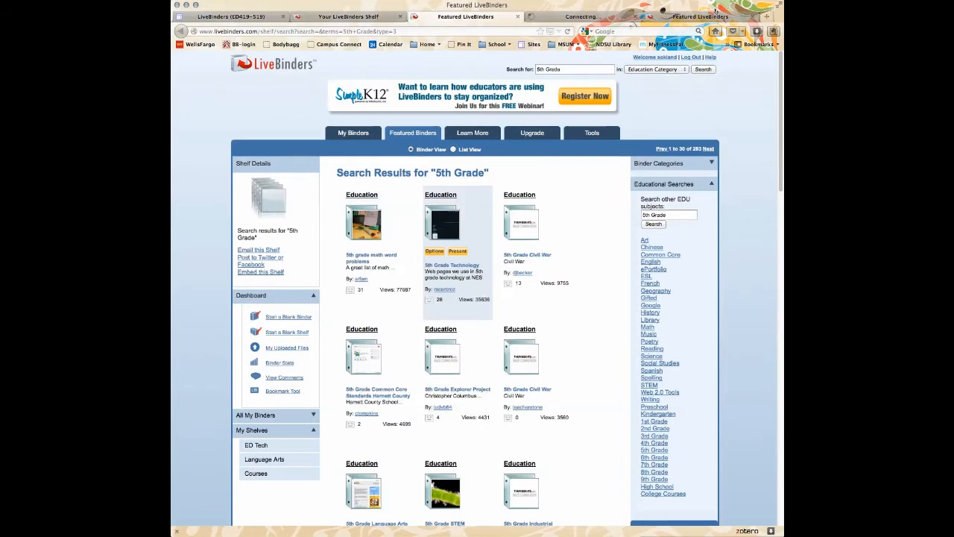
left_click(581, 17)
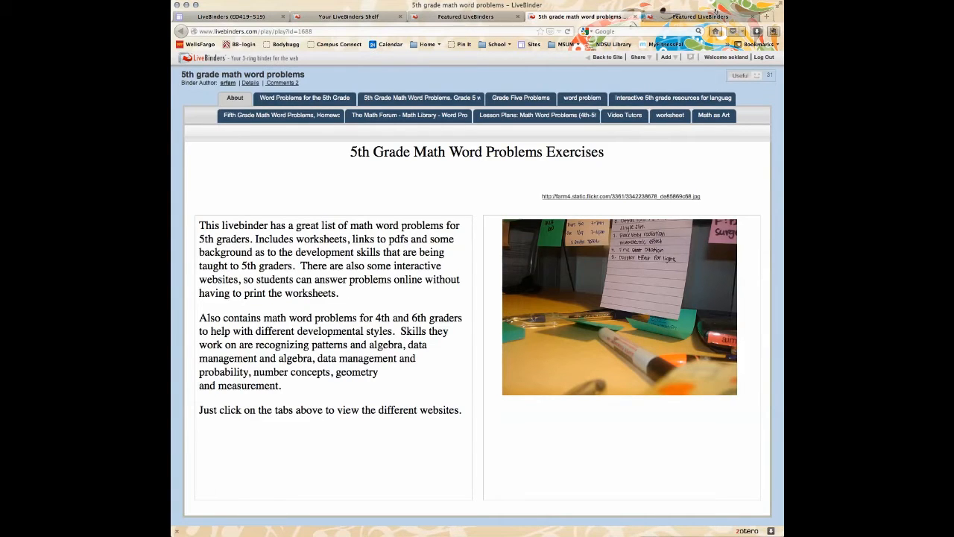
Look through the binder's word problem pages, Grade Five Problems, Video Tutors and Lesson Plans resources
left_click(304, 99)
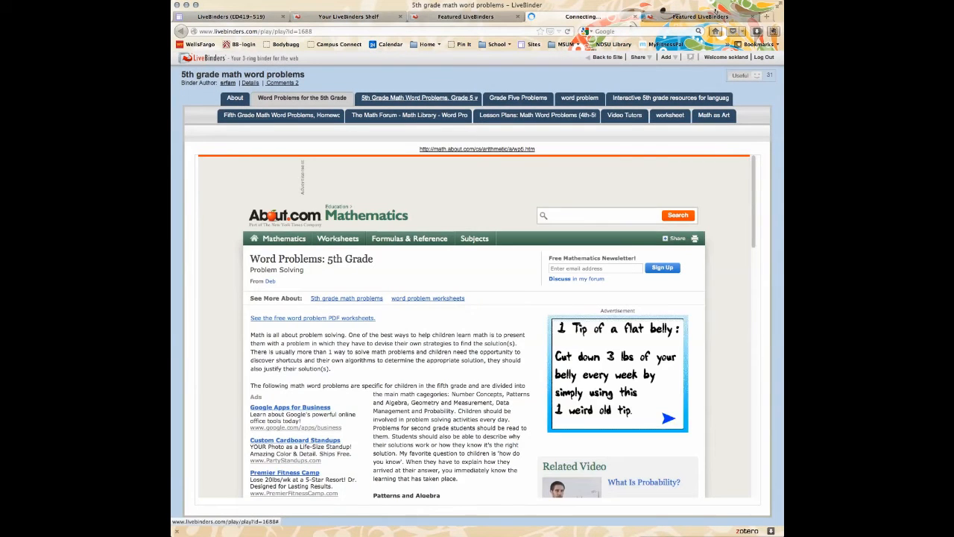
left_click(418, 98)
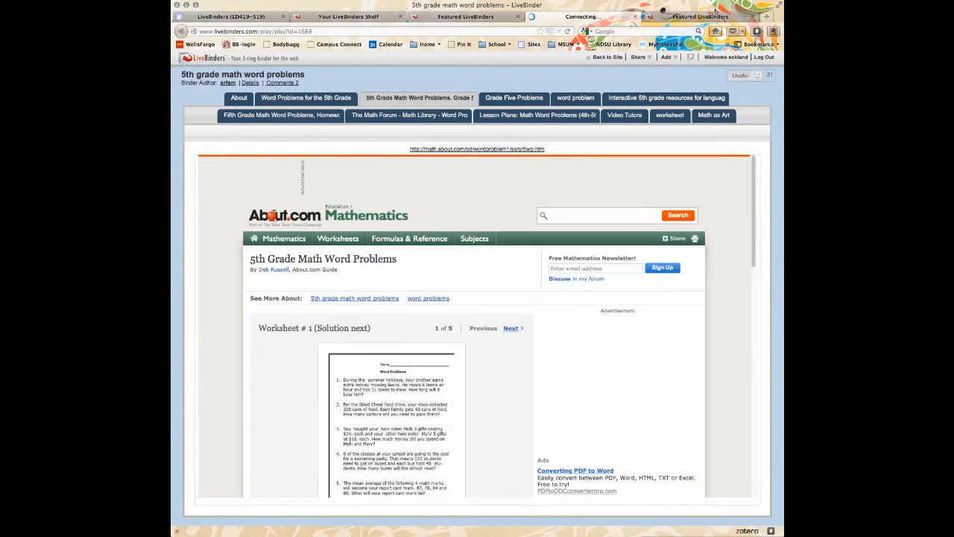
left_click(515, 98)
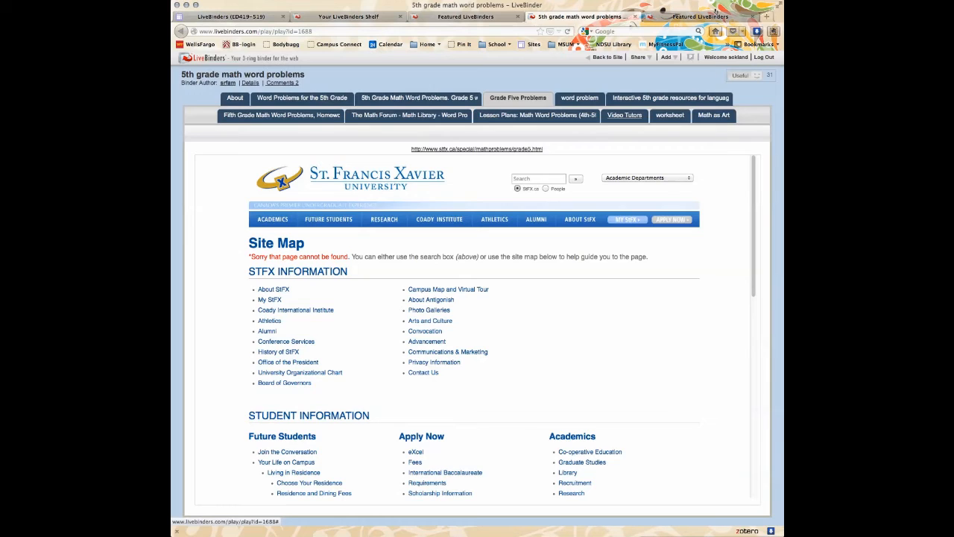
left_click(624, 115)
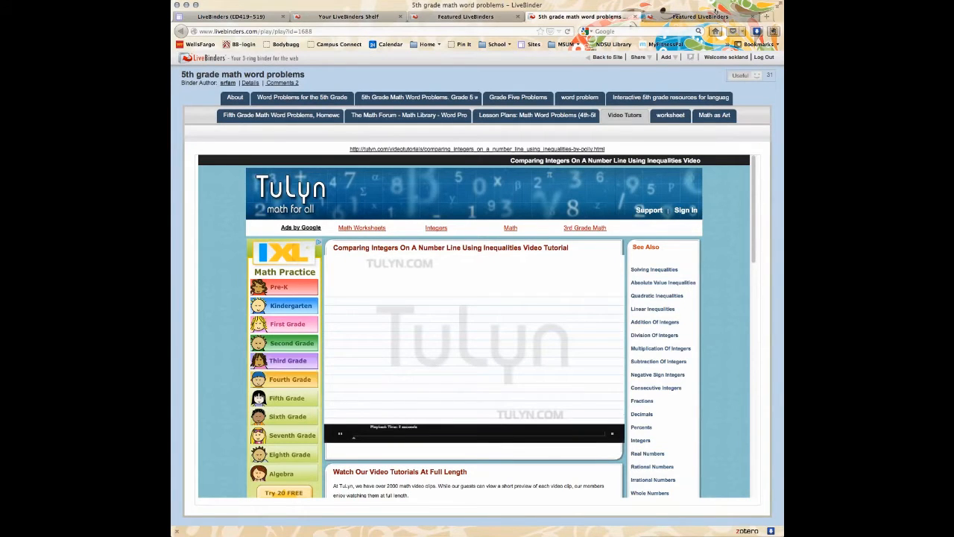
left_click(536, 116)
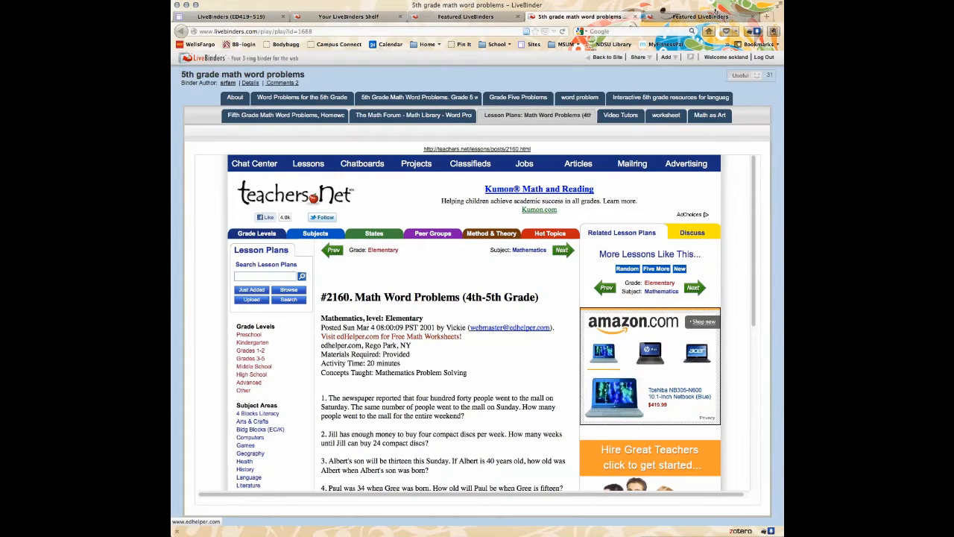
Start a blank binder named "Theories of Education" with the description "Create a quest that deals with educational theories"
left_click(378, 16)
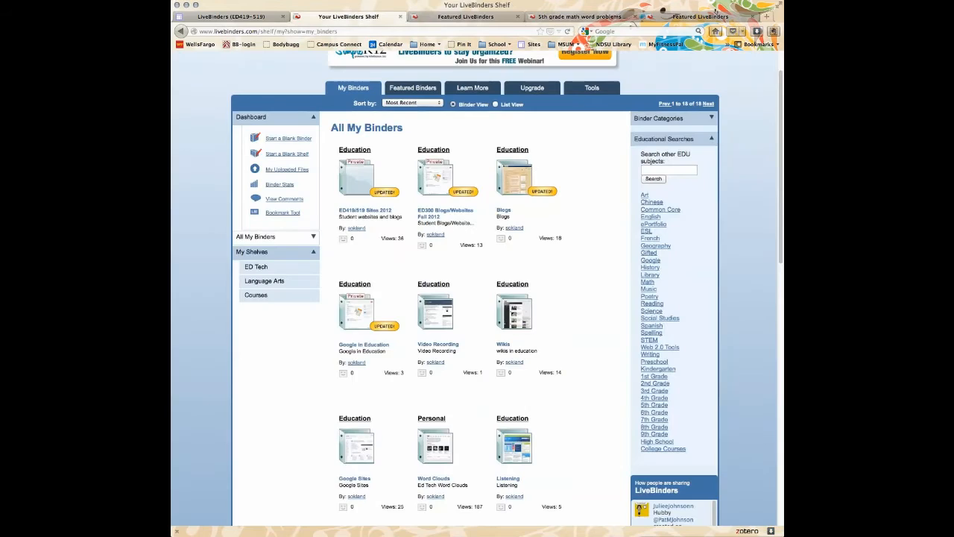
mouse_move(503, 248)
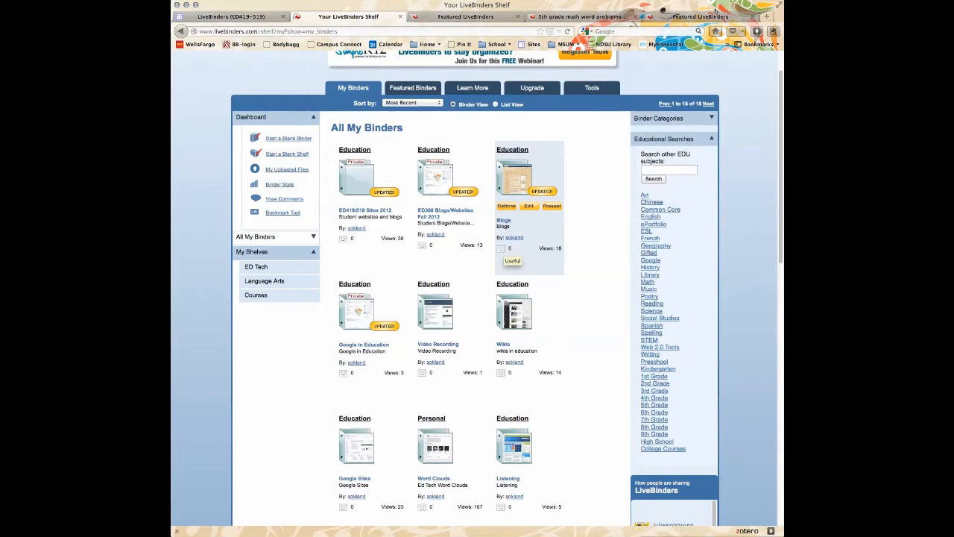
left_click(288, 139)
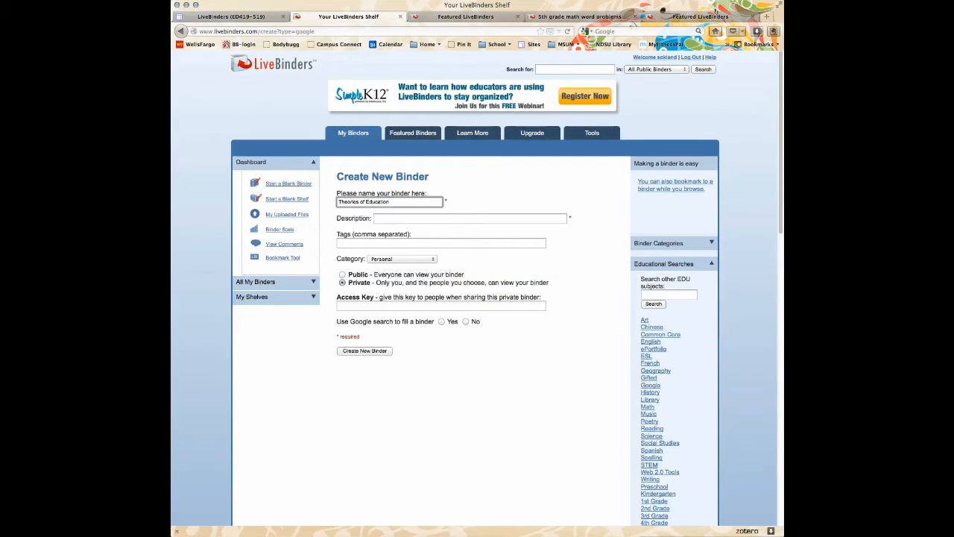
key("Tab")
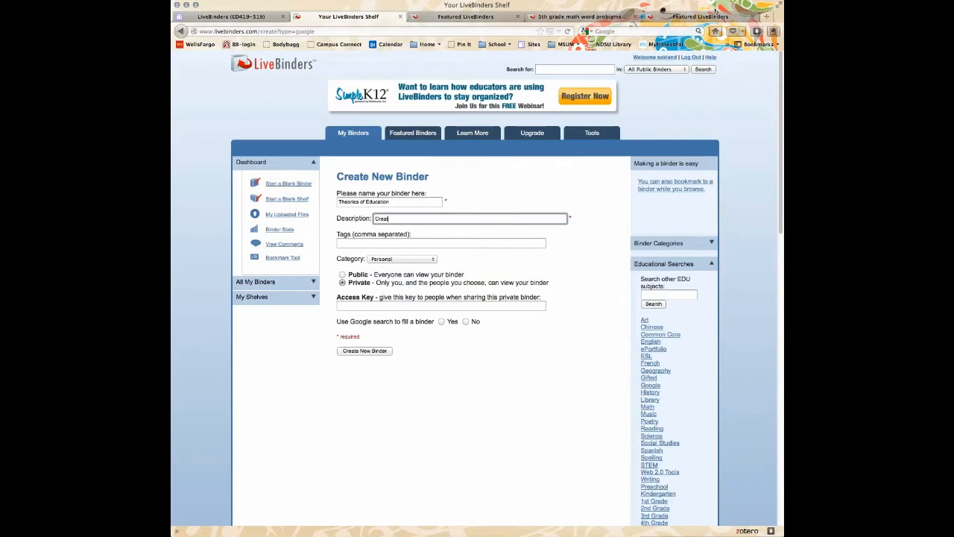
type("e a quest that: deals with educational theories")
Tag the new binder with college, constructivism, critical theory and behaviorism, separated by commas
key("Tab")
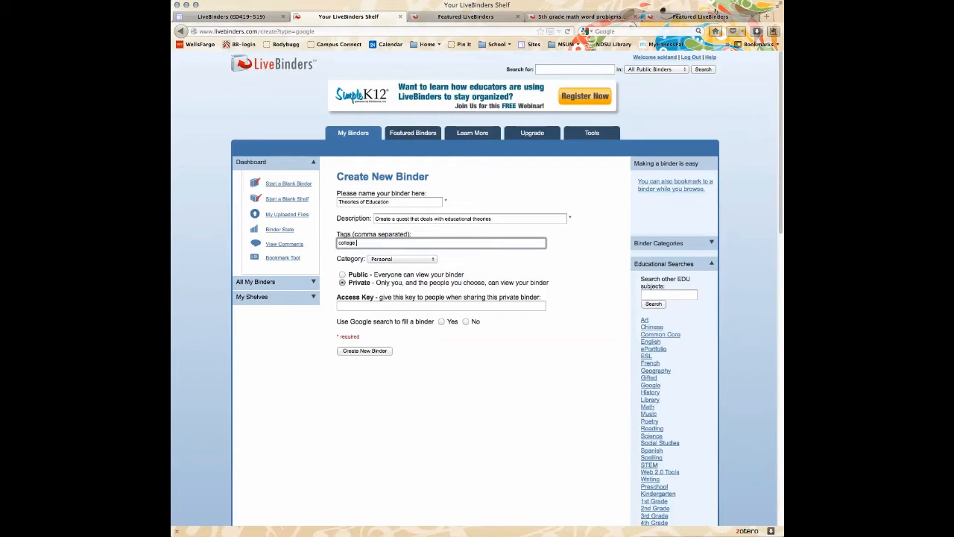
type(", ")
type("constra")
type("uctivism")
type(", critica")
type("l th")
type("eory, ")
type("behavior")
type("ism,")
Set the binder's category to Education and its access to Public, and create the binder
left_click(402, 259)
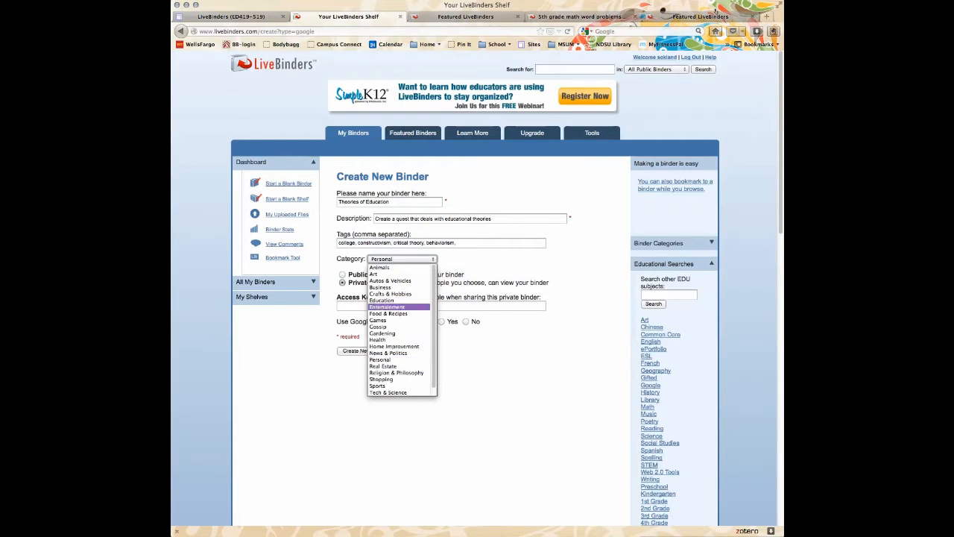
left_click(382, 299)
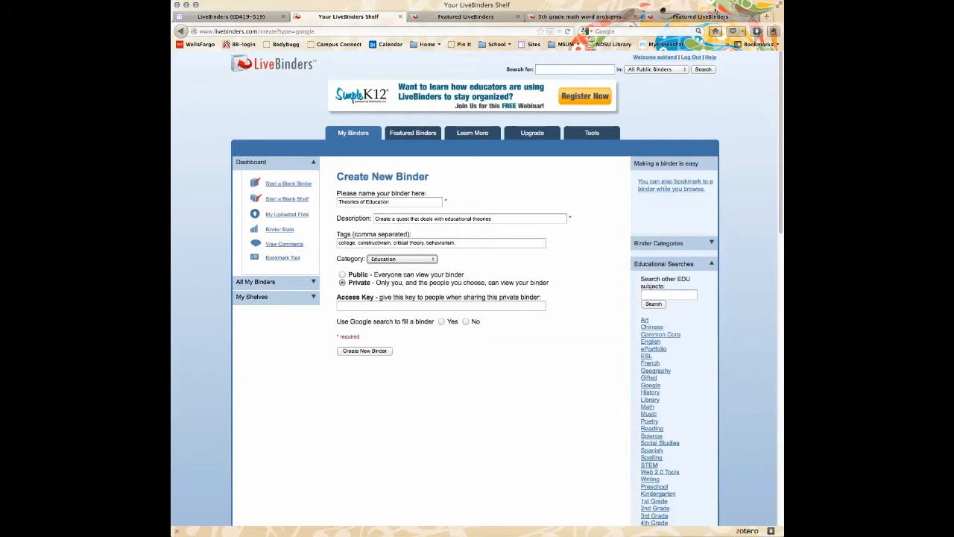
left_click(342, 275)
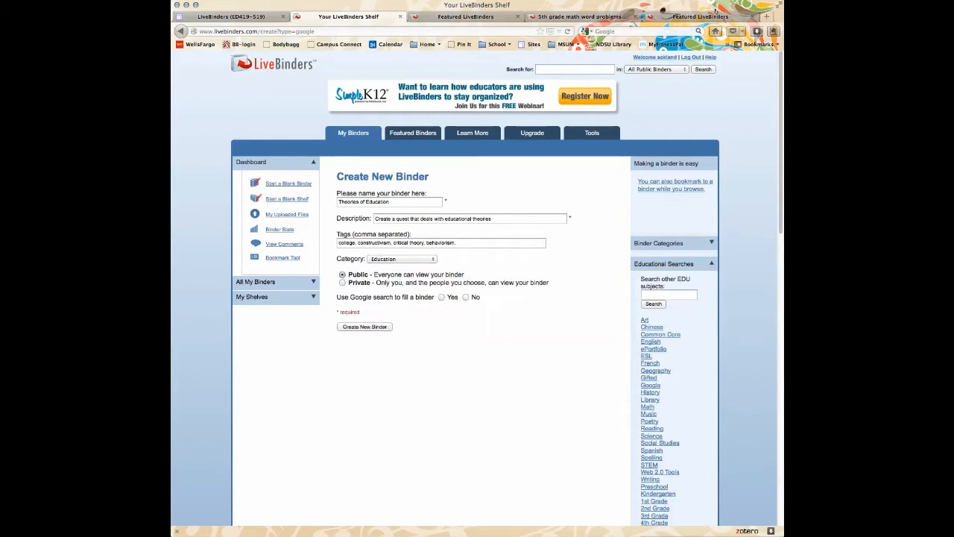
left_click(342, 283)
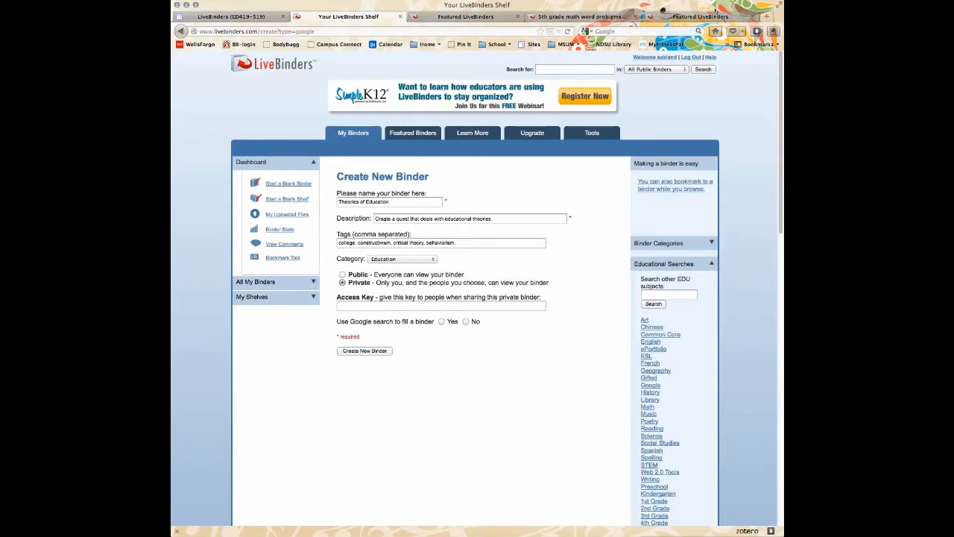
left_click(342, 274)
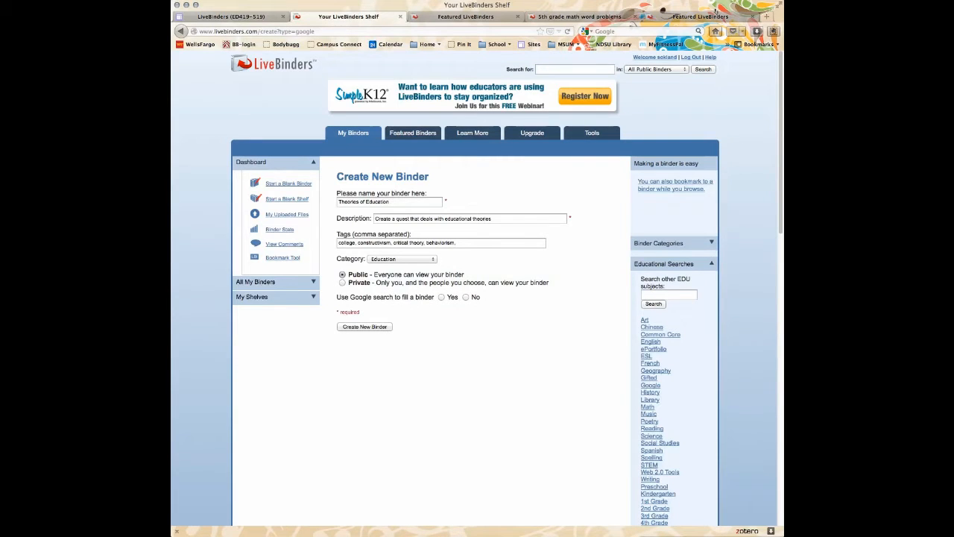
left_click(365, 327)
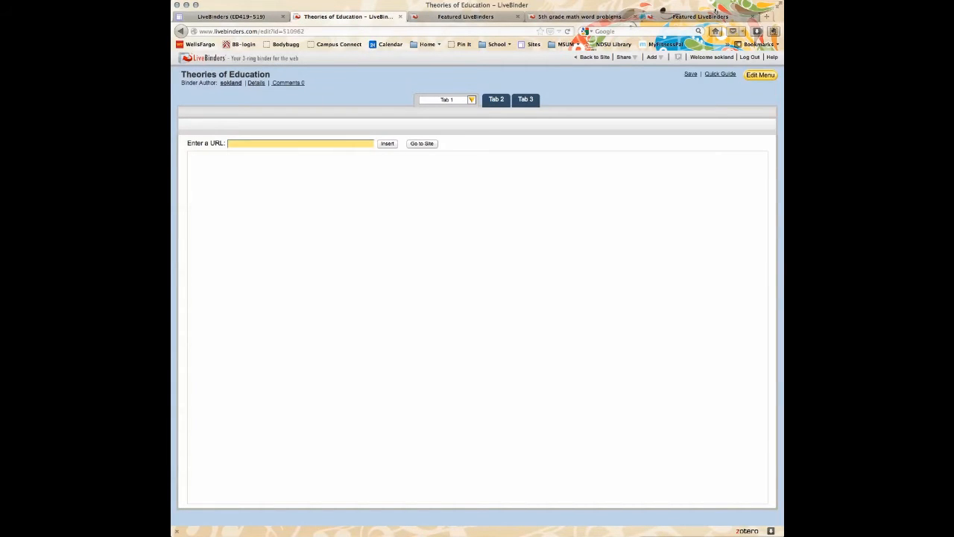
Rename the binder's first tab "Introduction to Theory" and apply the Media - Text layout template to it
left_click(446, 100)
type("Introduction to Theo")
left_click(761, 74)
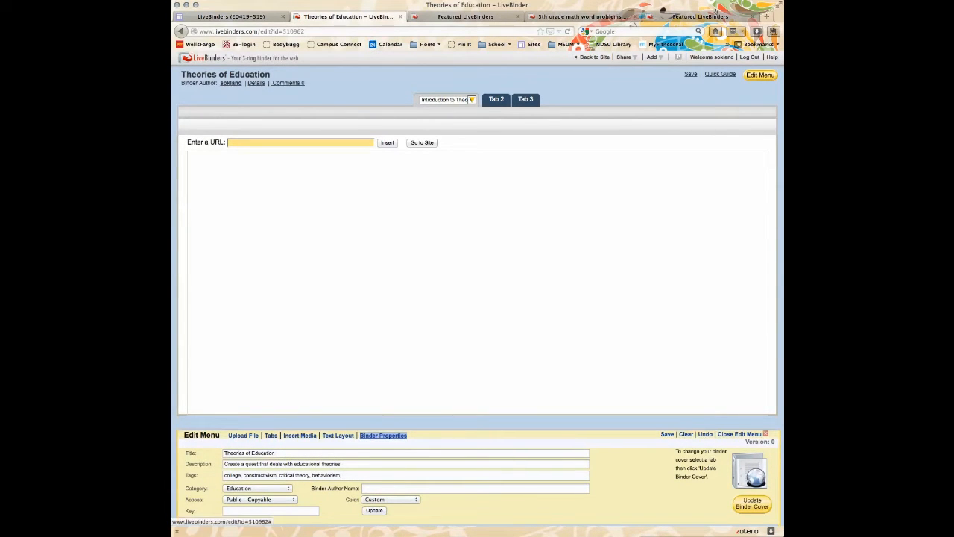
left_click(337, 436)
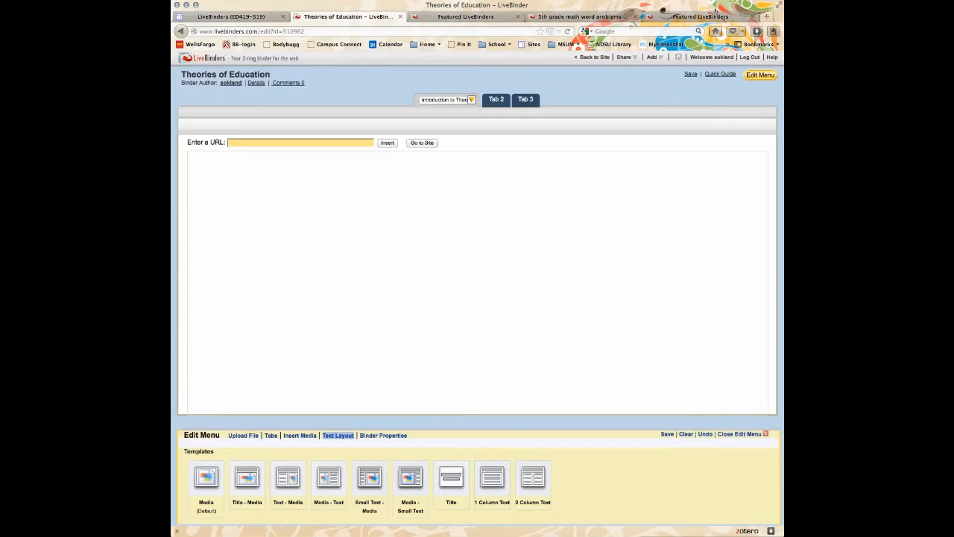
left_click(329, 478)
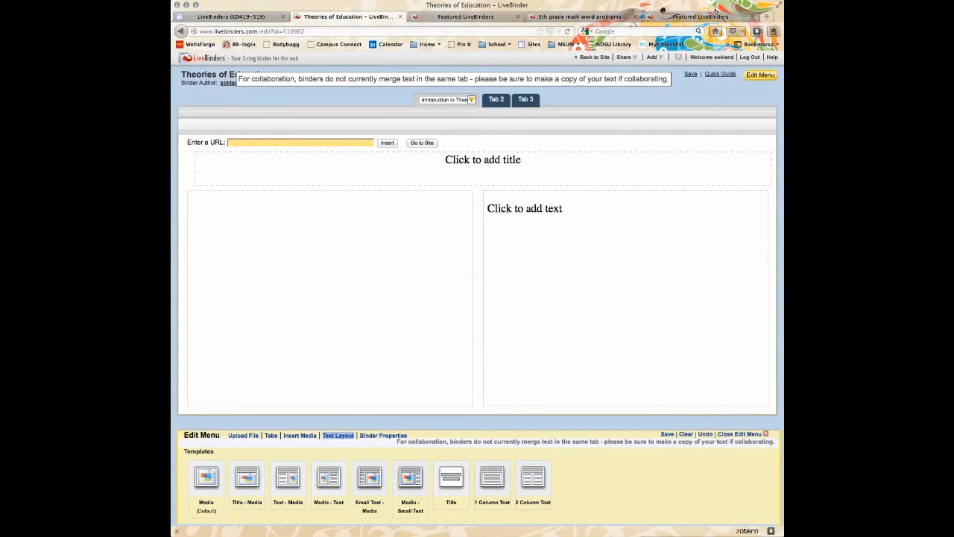
Replace the placeholder title of the tab's page with "Introduction to Theory"
left_click(451, 160)
triple_click(448, 162)
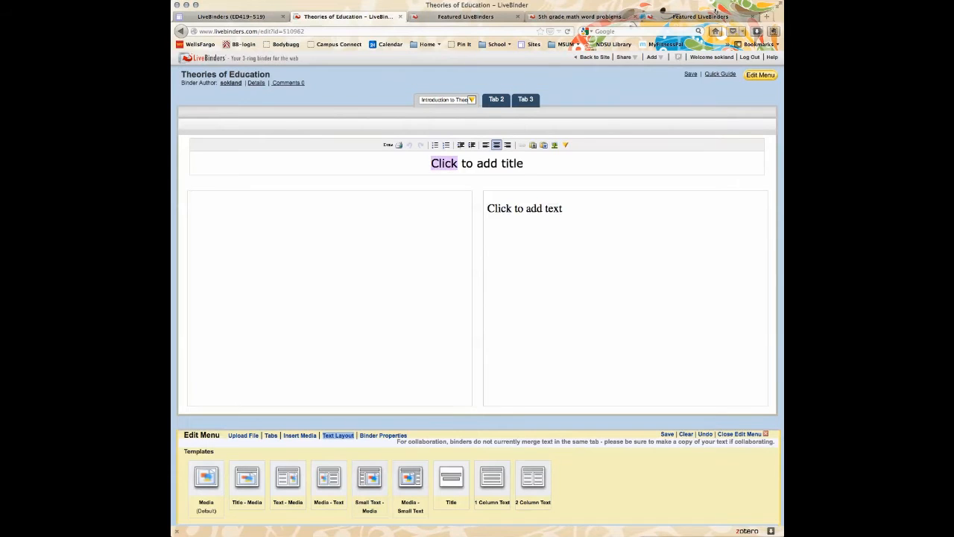
type("Introduc")
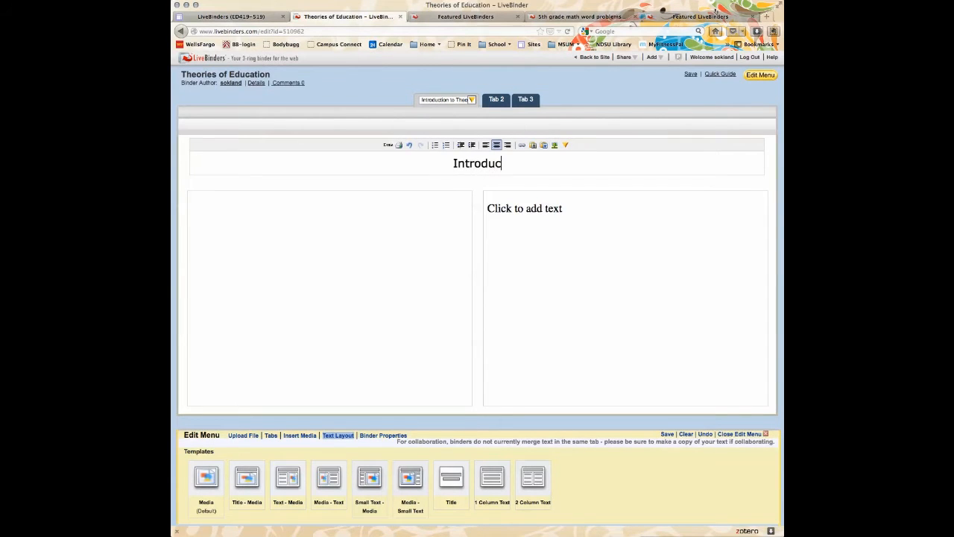
type("tion to Theory")
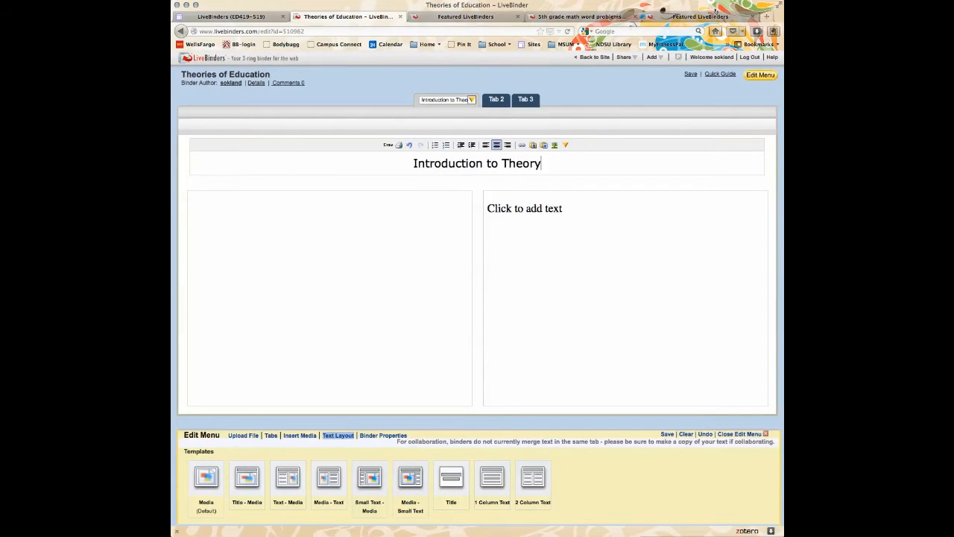
Replace the placeholder in the page's text box with "Welcome to Theory in education"
left_click(525, 209)
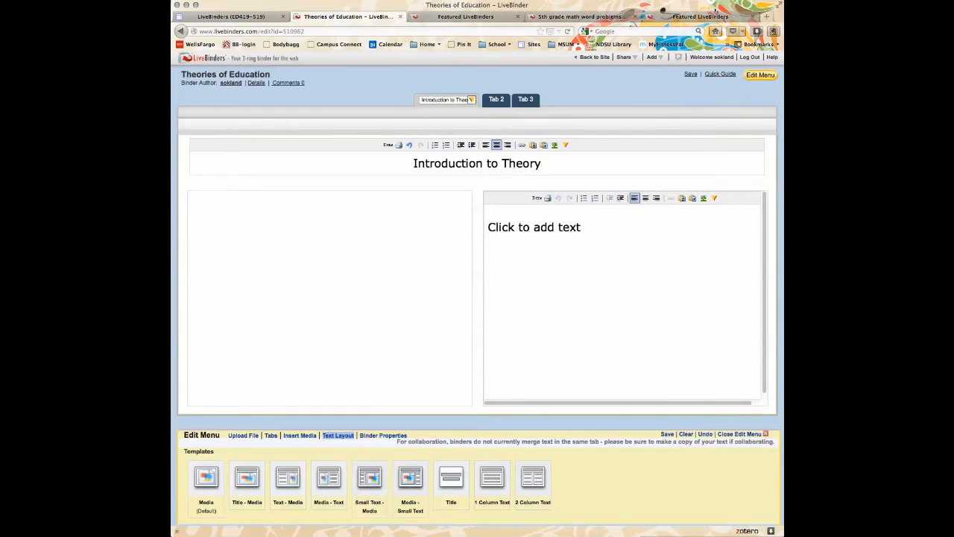
key("super+a")
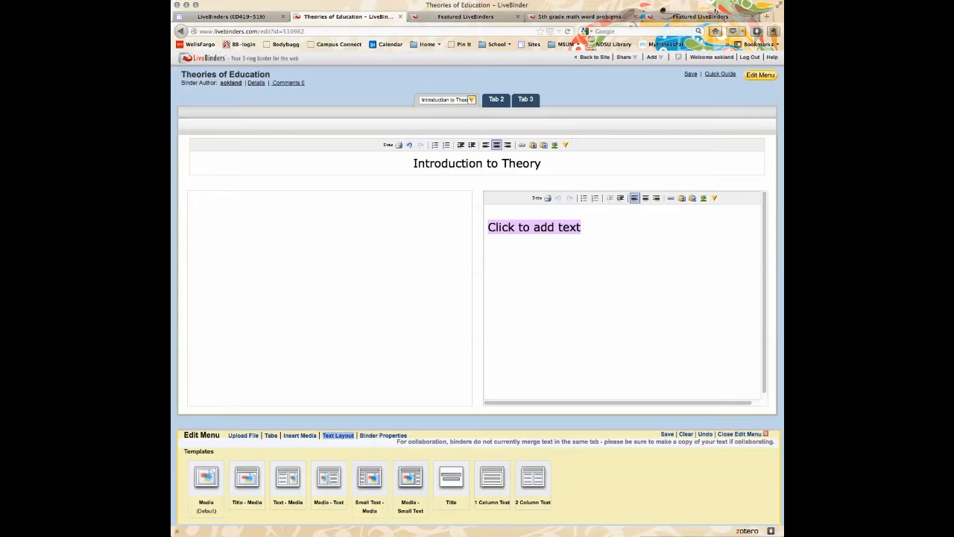
type("Welcome to Th")
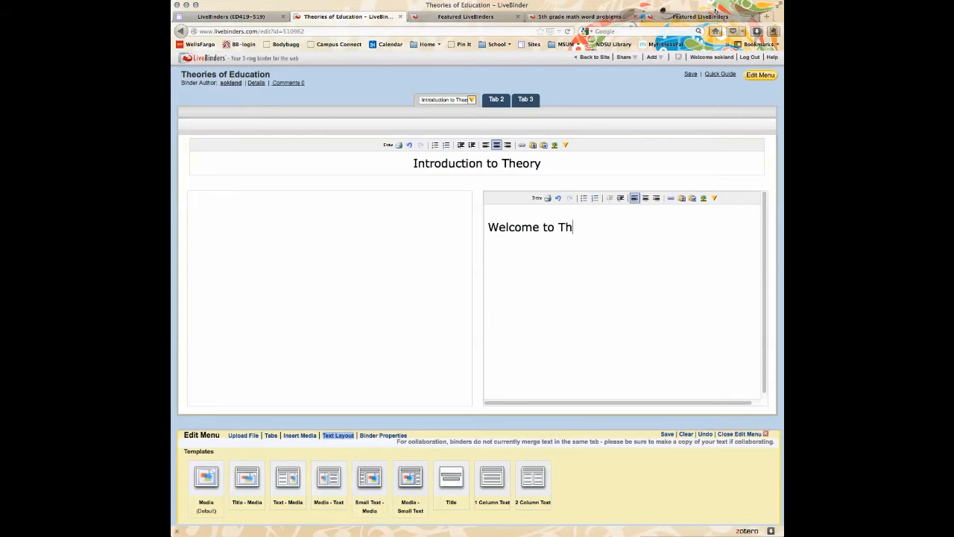
type("eory in education")
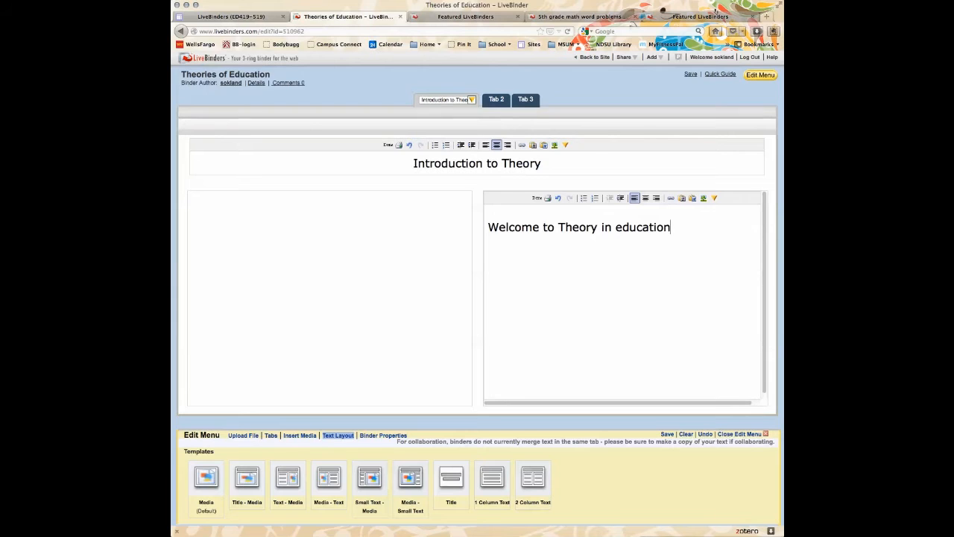
Complete the text box line as "Welcome to Theory in education!" in red and save the binder
type("!")
left_click(715, 198)
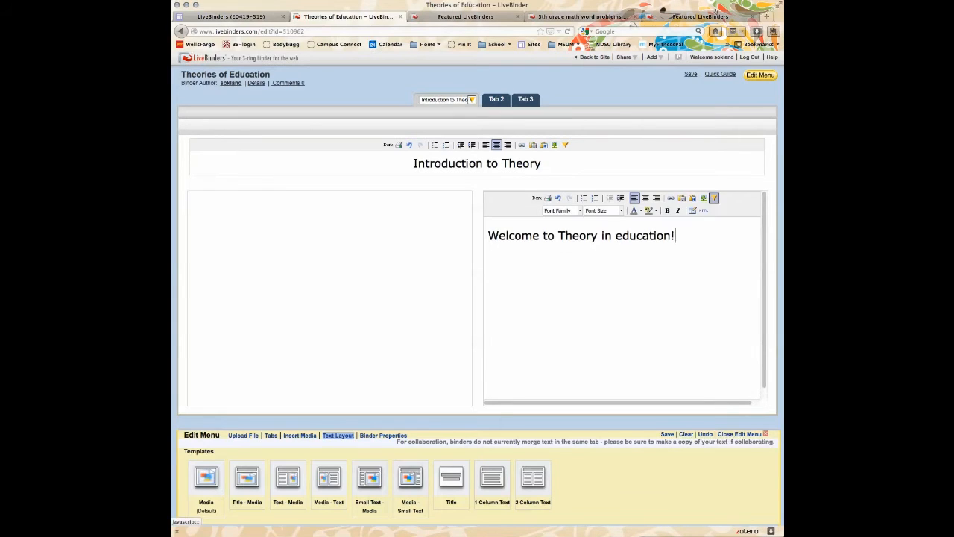
left_click_drag(676, 236, 488, 236)
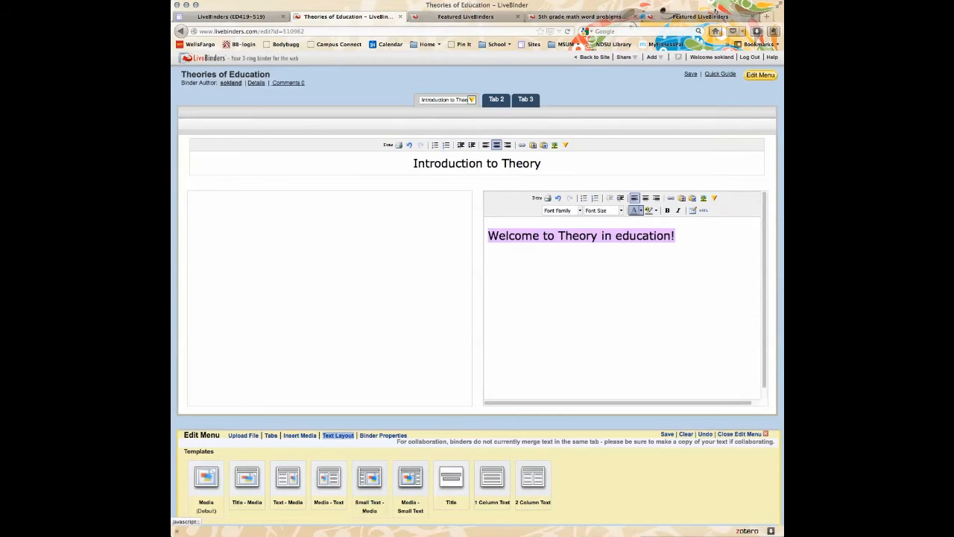
left_click(634, 210)
left_click(634, 236)
left_click(675, 237)
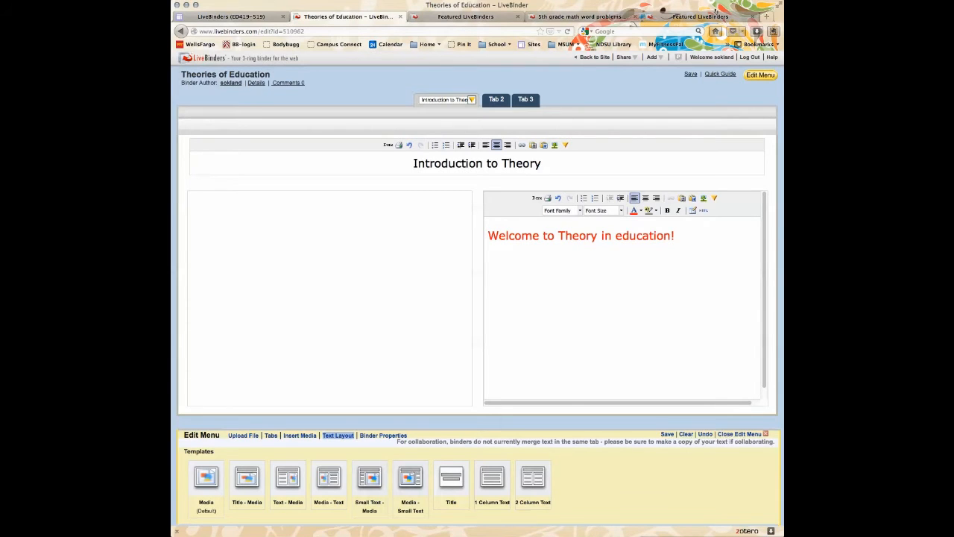
left_click(691, 74)
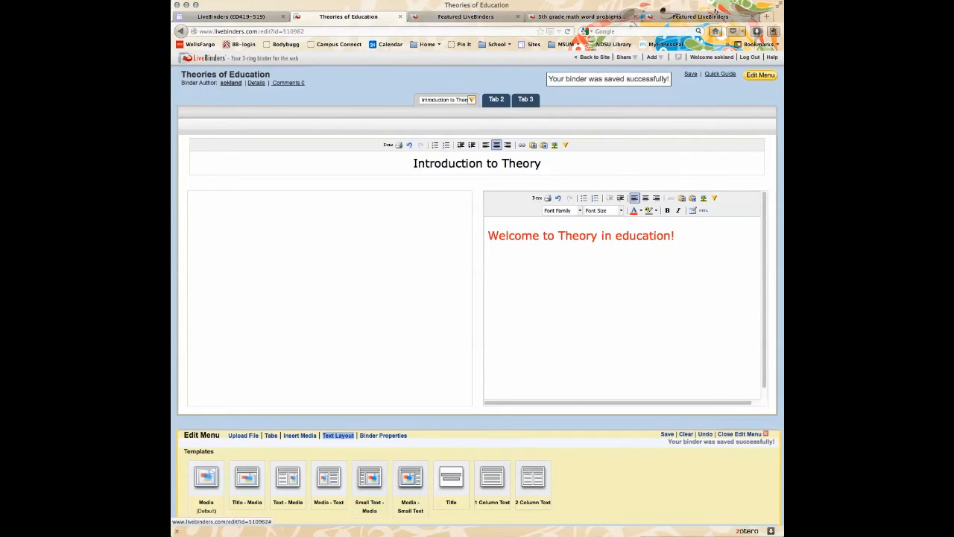
Rename the binder's second tab "Behaviorism" and apply the 1 Column Text layout to it
left_click(496, 100)
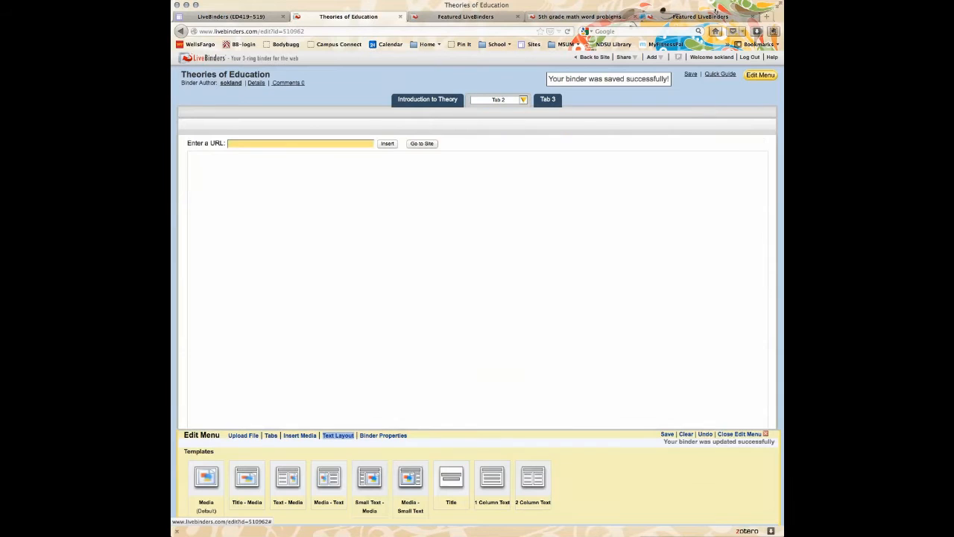
triple_click(497, 100)
type("Behavio")
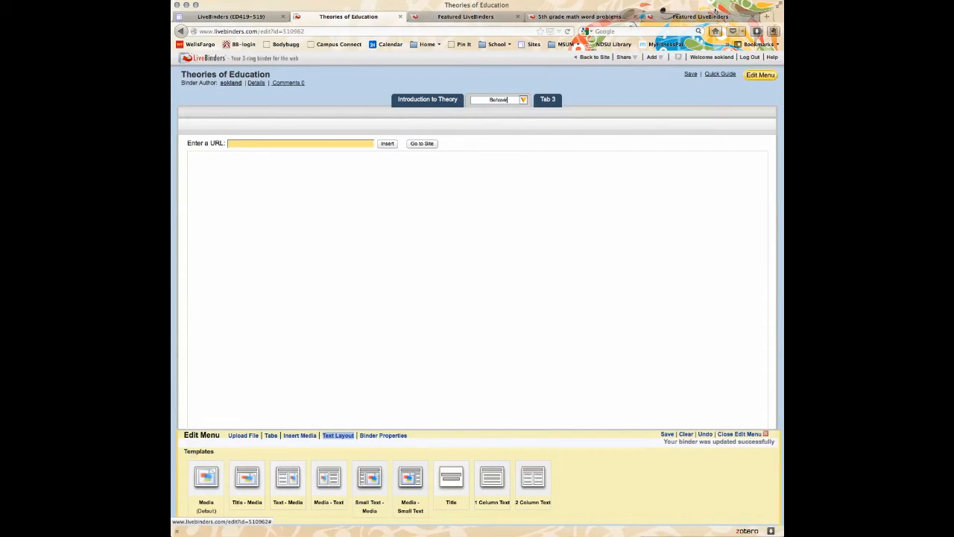
type("rism")
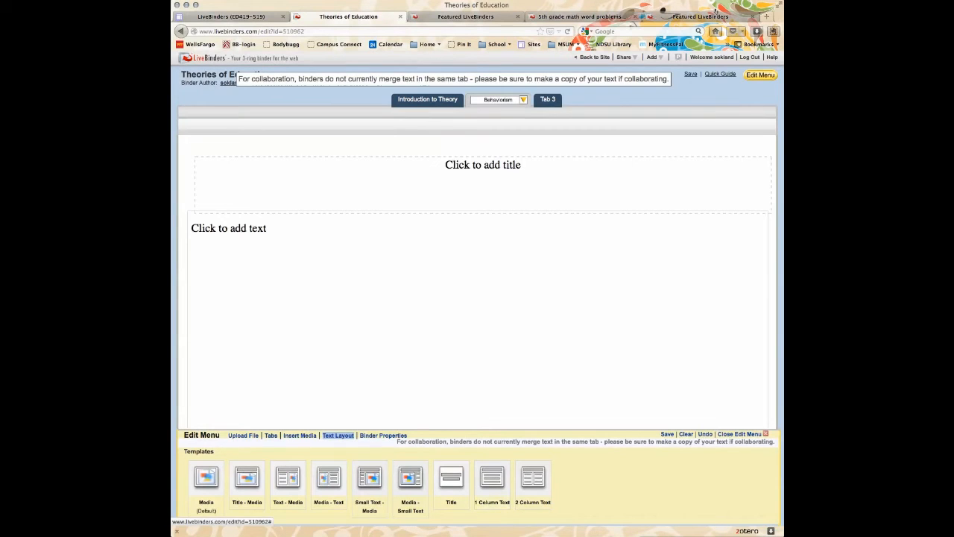
Replace the placeholder title of the Behaviorism page with "General Overview of Behaviorism"
left_click(468, 172)
double_click(468, 172)
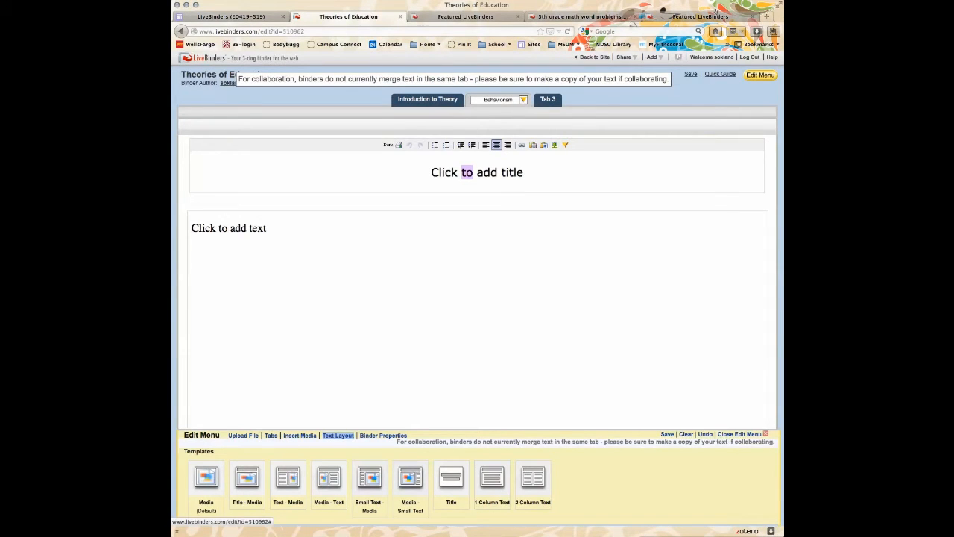
key("ctrl+a")
type("General ")
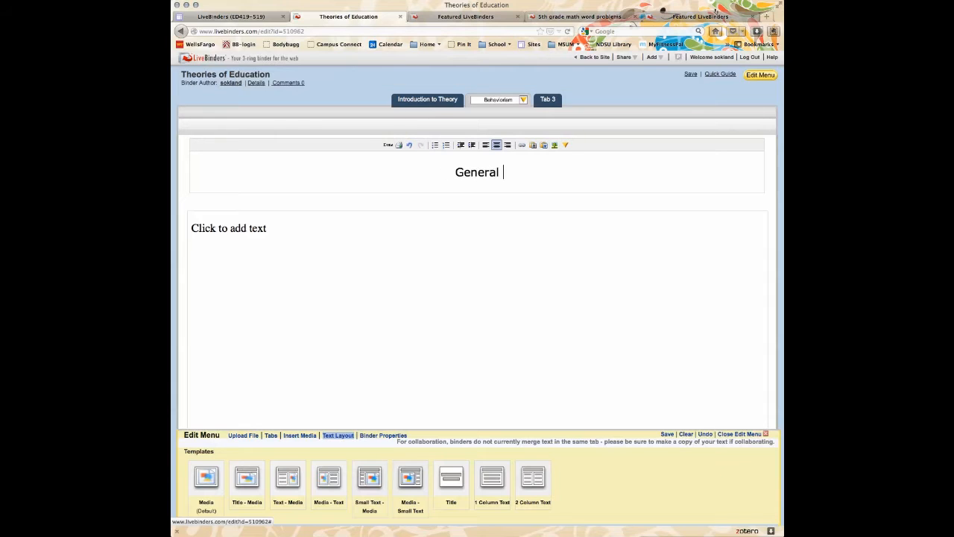
type("Overview ")
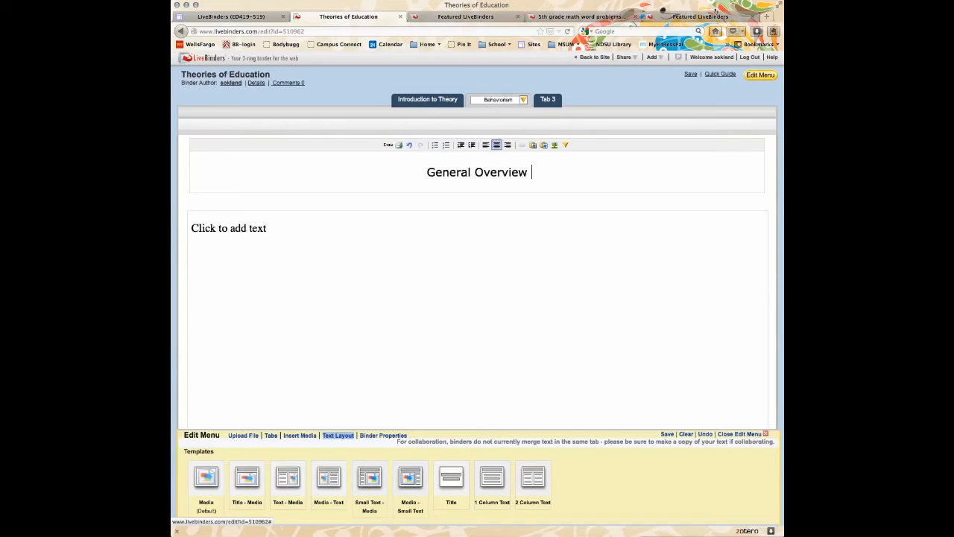
type("of Behav")
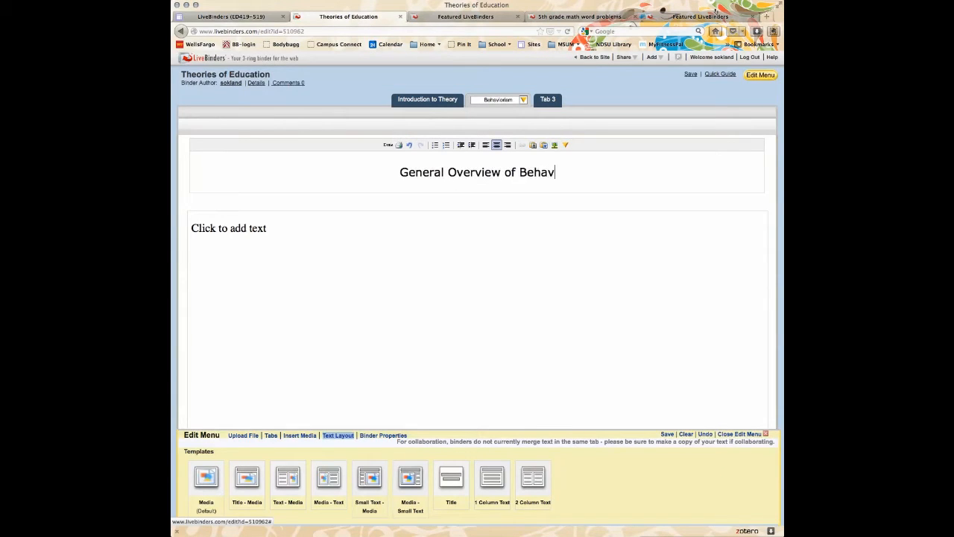
type("iro")
key("BackSpace")
key("BackSpace")
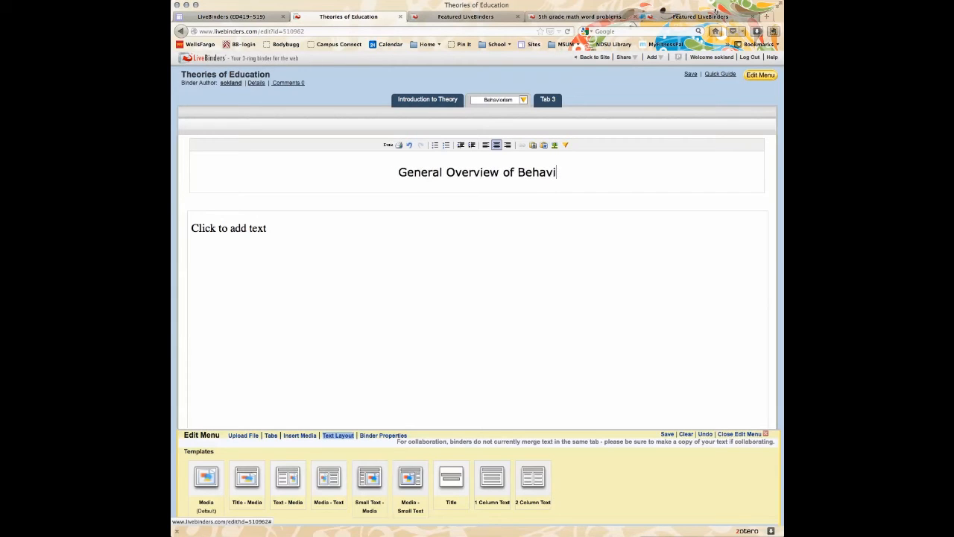
type("orism")
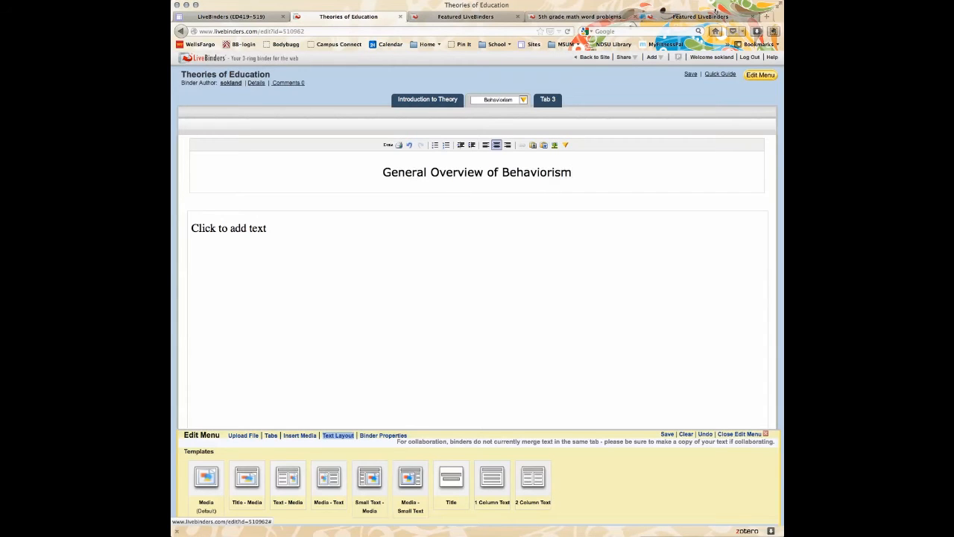
Format the Behaviorism page's title in pink Comic Sans MS and save the binder
left_click(229, 228)
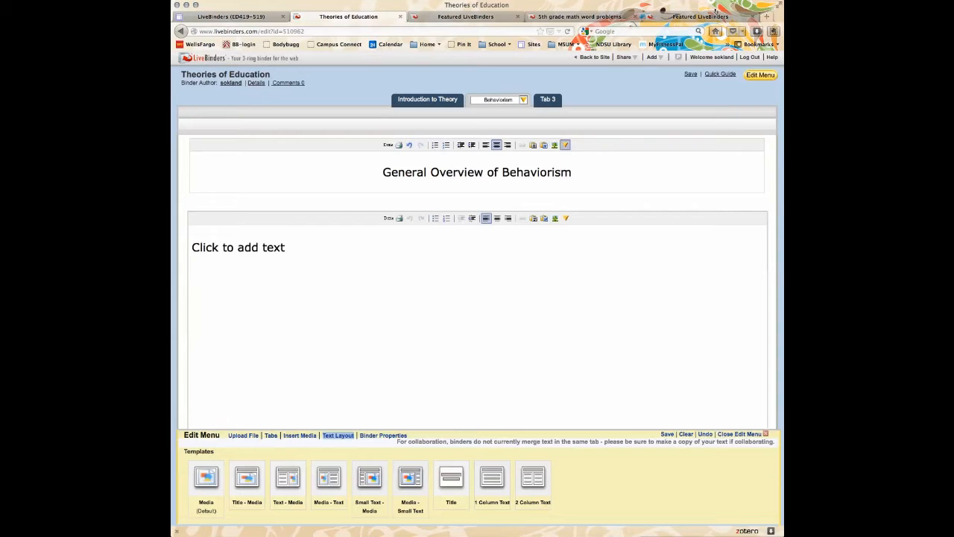
left_click(565, 145)
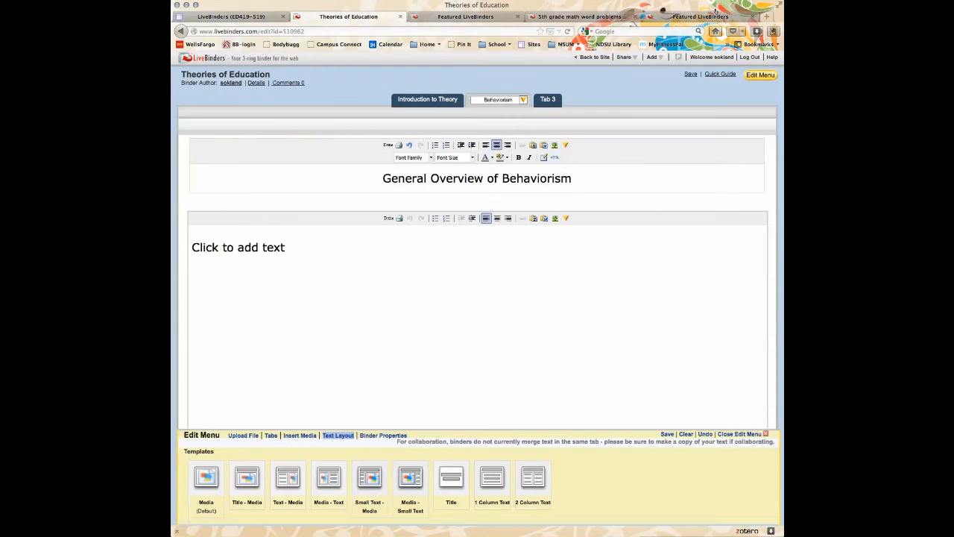
left_click_drag(384, 178, 572, 179)
left_click(492, 157)
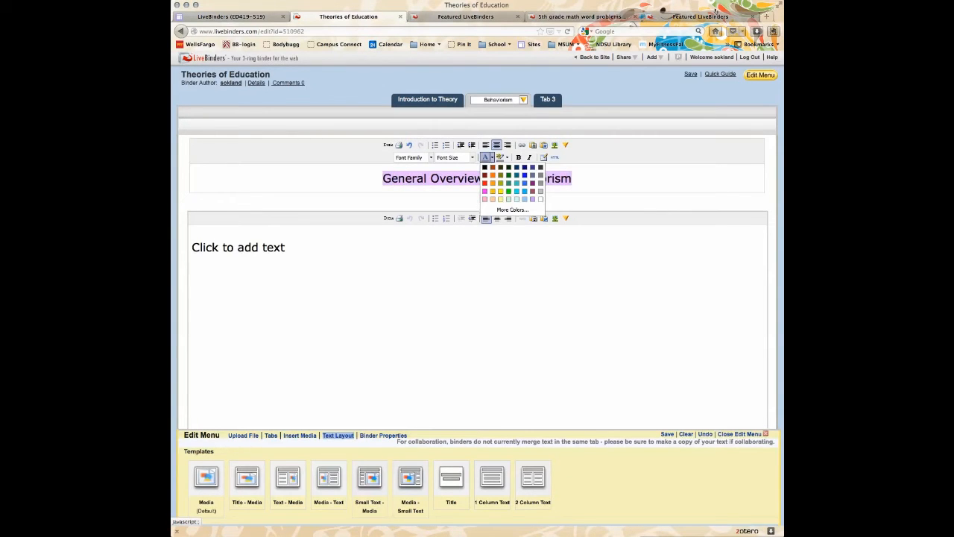
left_click(485, 191)
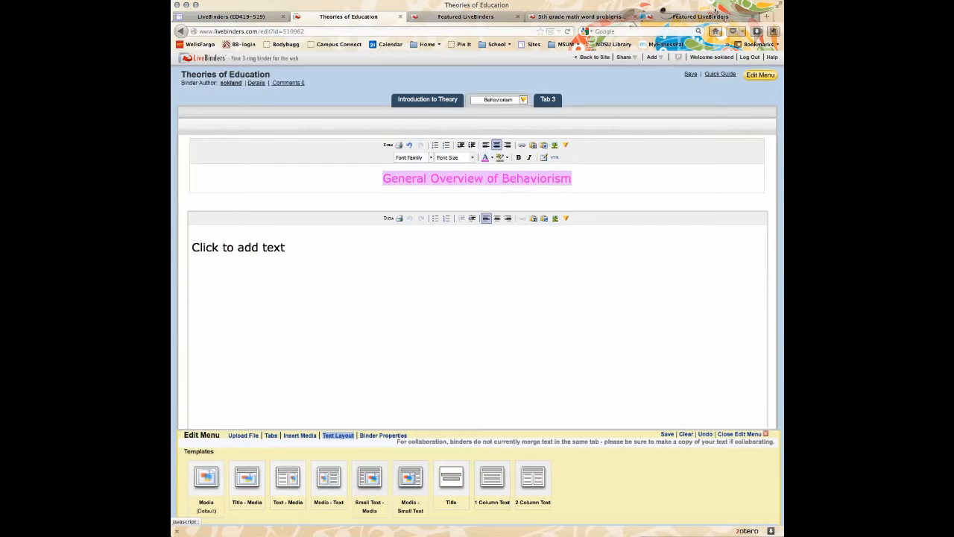
left_click(412, 158)
left_click(417, 219)
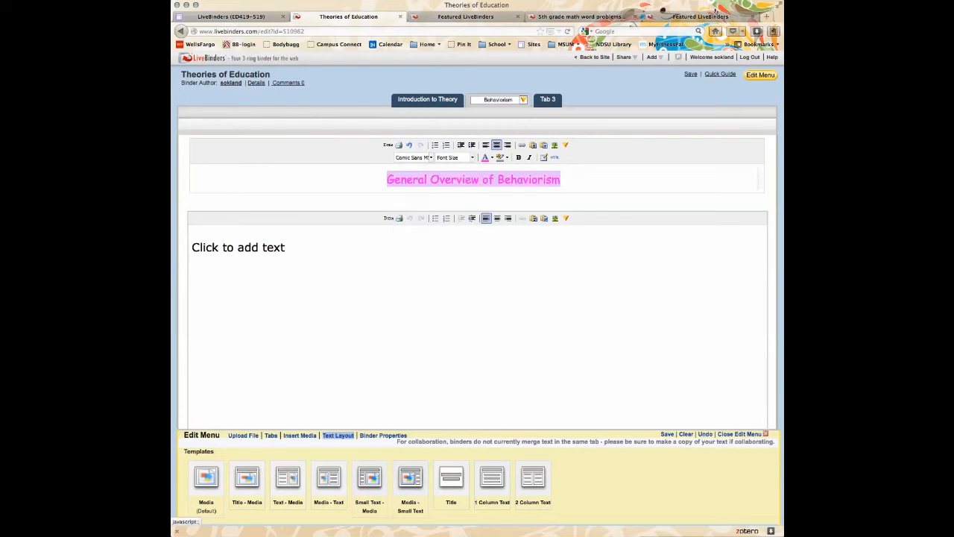
left_click(562, 179)
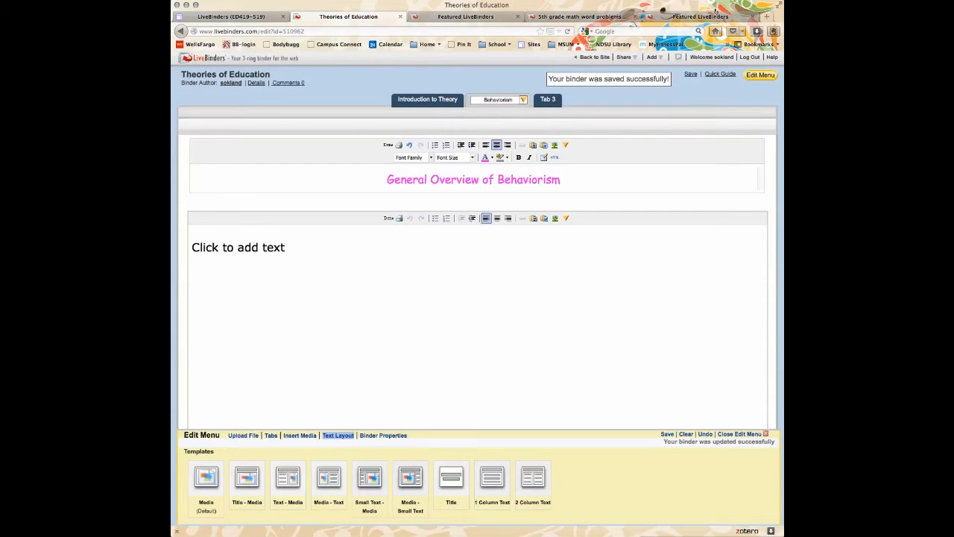
Add a subtab under the Behaviorism tab and name it "TIP Theories"
left_click(271, 435)
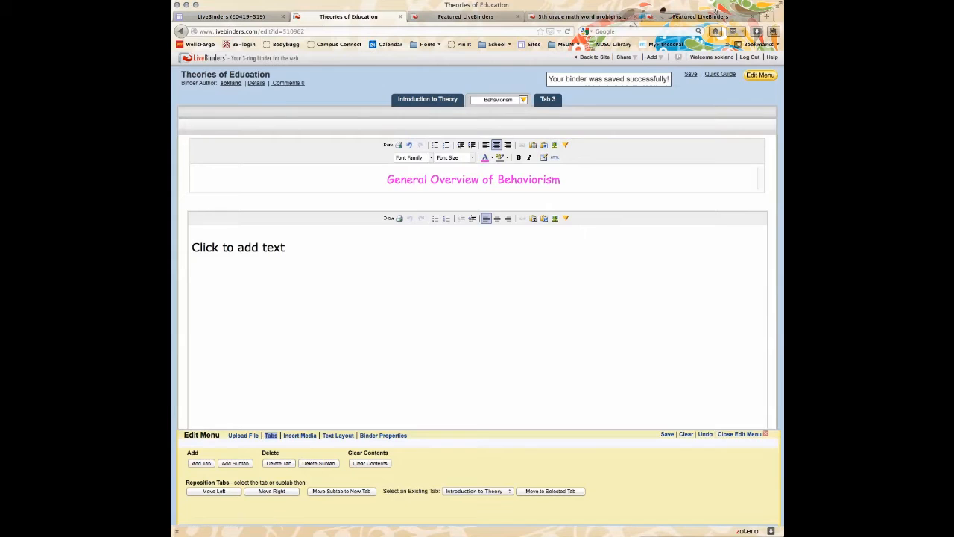
left_click(235, 463)
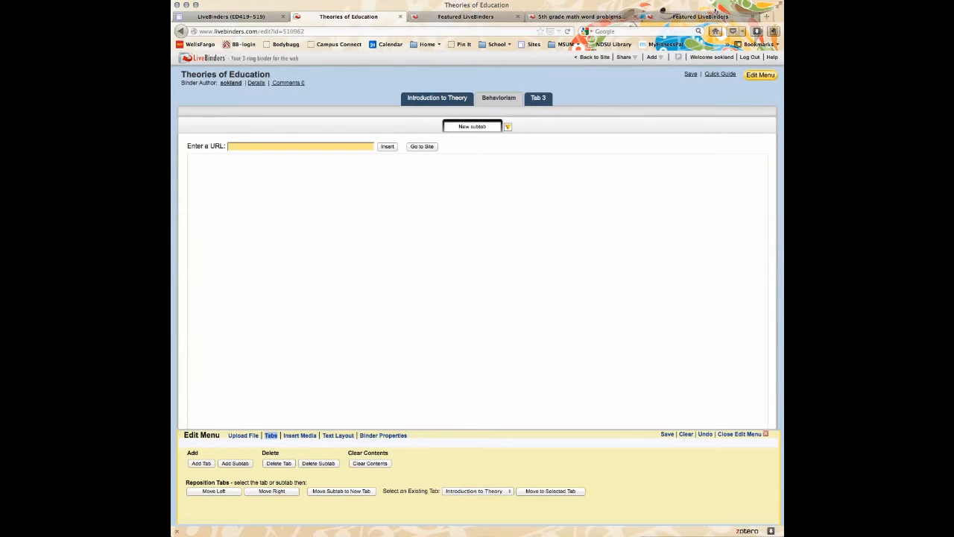
left_click(472, 127)
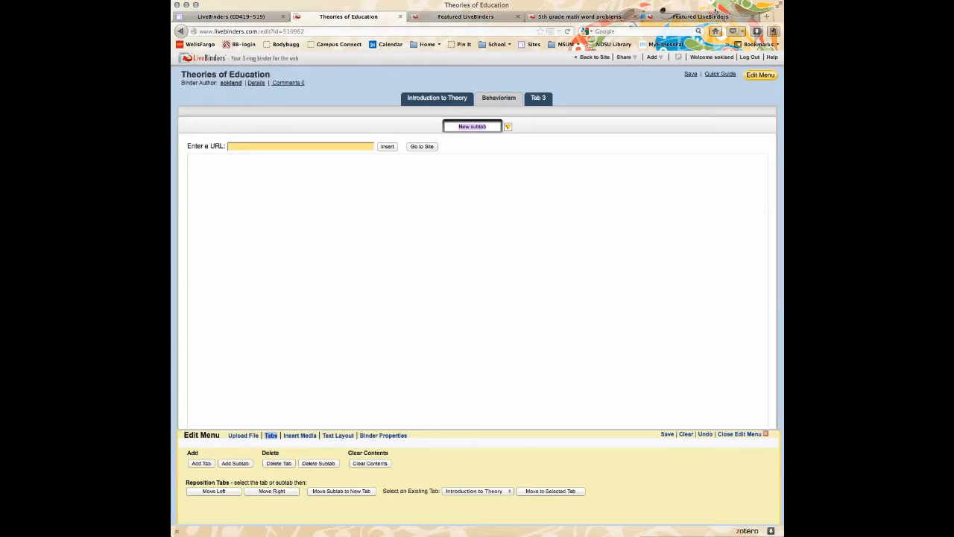
type("TIP Theo")
key("BackSpace")
key("BackSpace")
key("BackSpace")
type("heories")
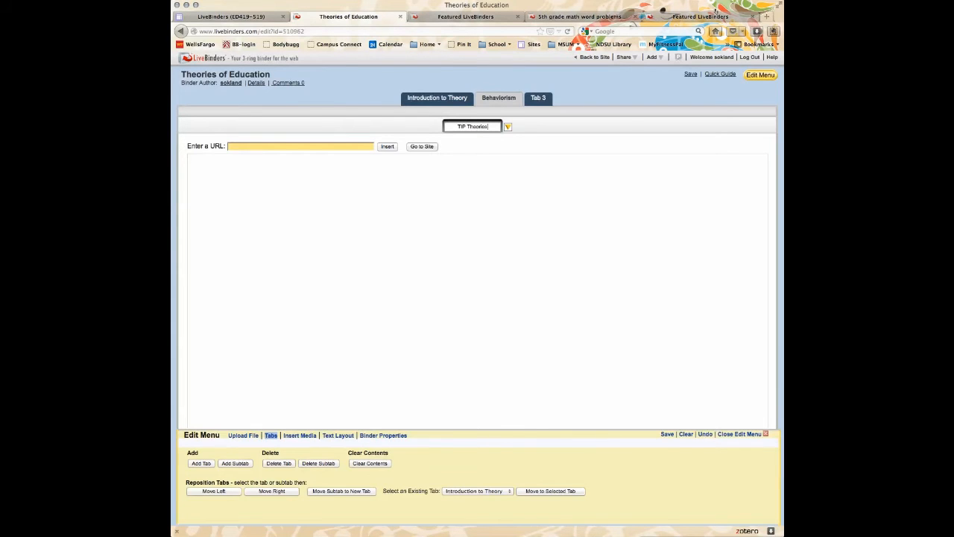
Search the web for "tip theories" in another browser tab and open the Learning Theories page on instructionaldesign.org
left_click(714, 15)
left_click(680, 32)
type("ti")
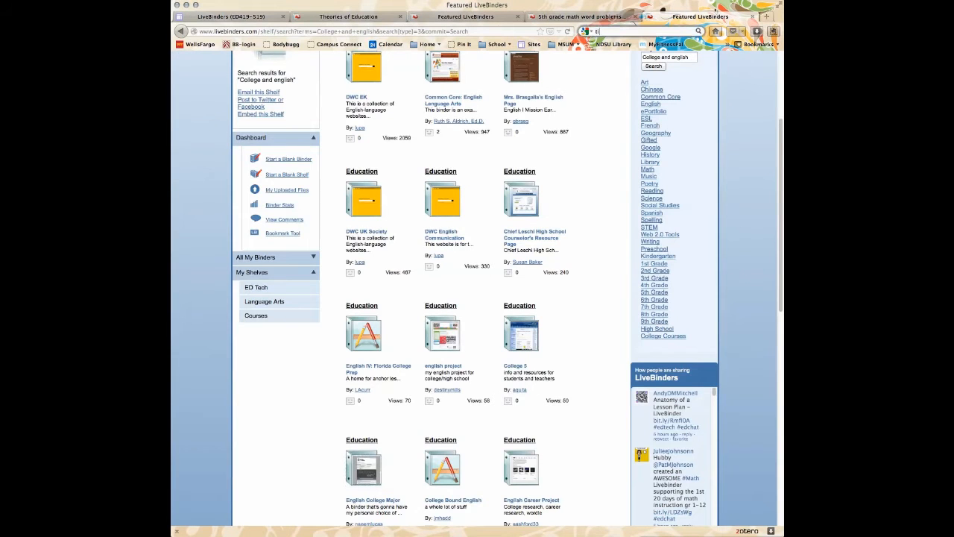
type("p theories")
key("Return")
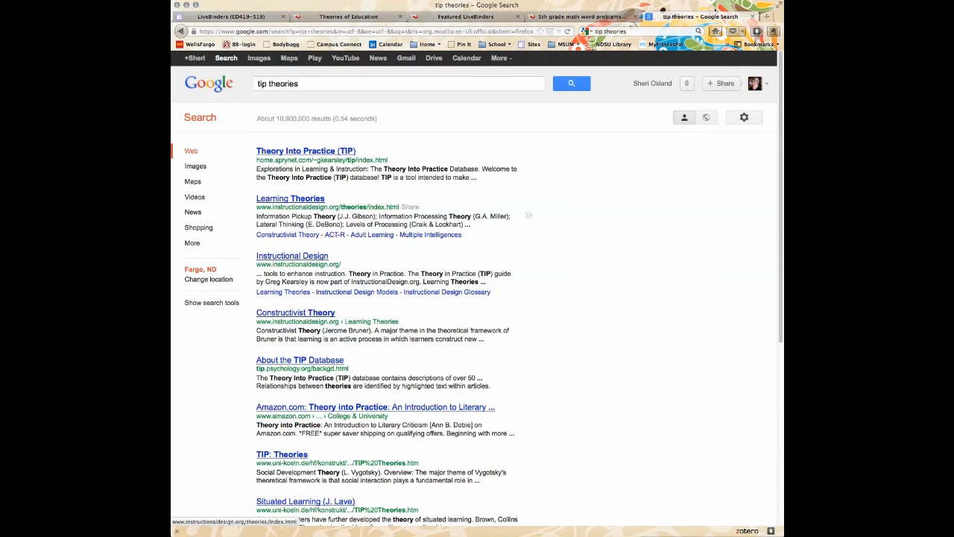
left_click(291, 199)
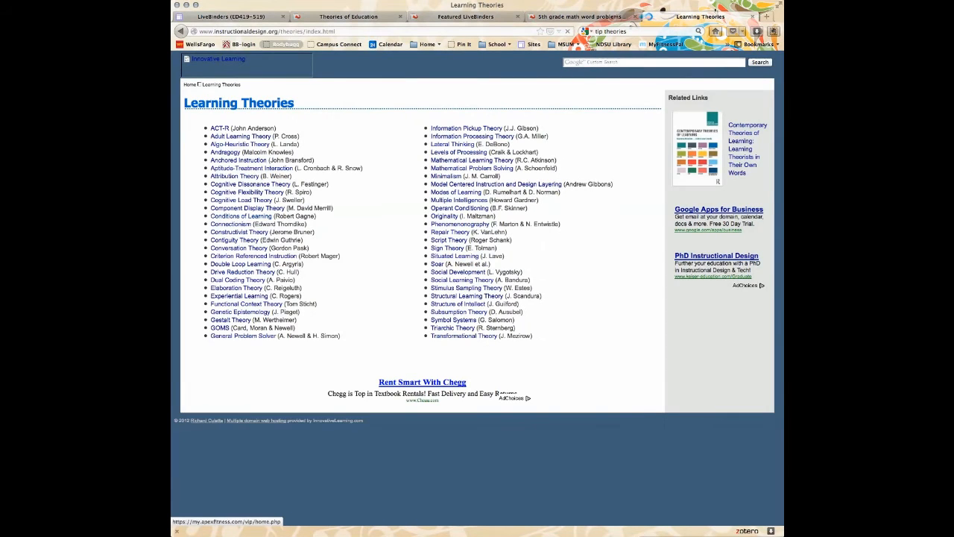
Copy the Learning Theories page's web address and insert it as the content of the binder's TIP Theories subtab
left_click(287, 32)
key("super+c")
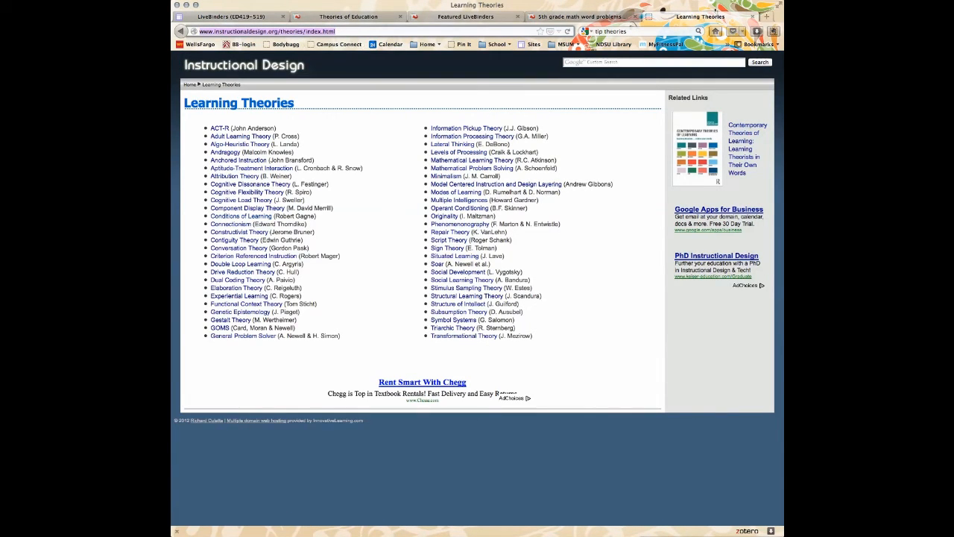
left_click(348, 16)
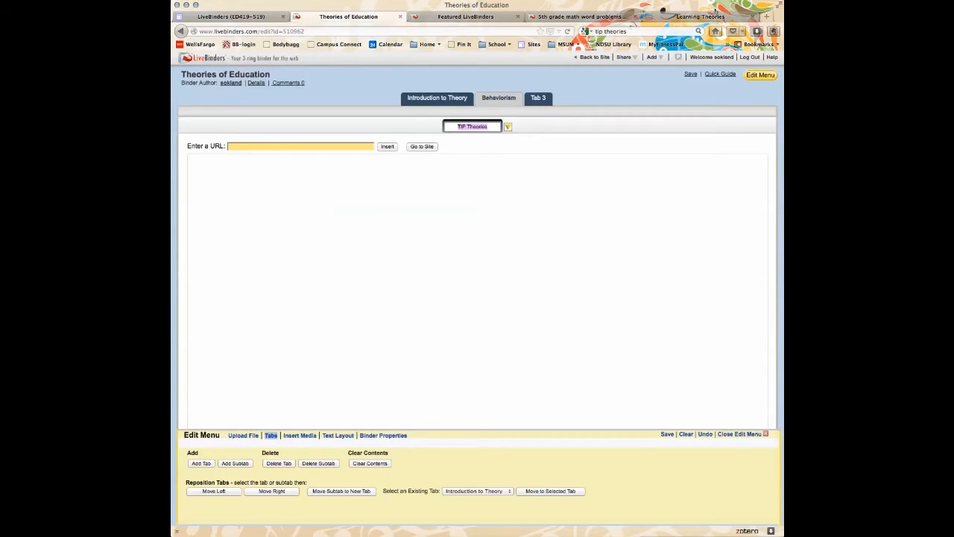
key("super+v")
key("Return")
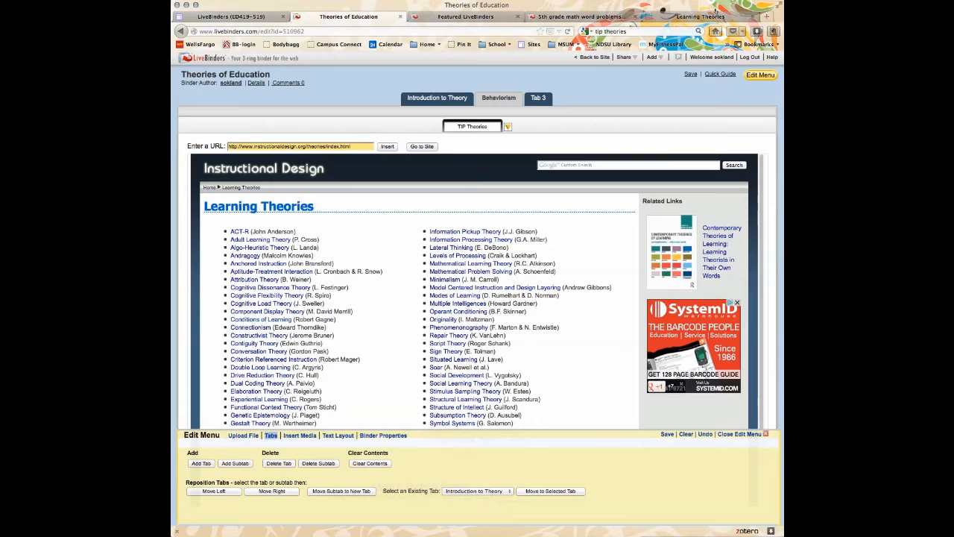
Add a second subtab under the Behaviorism tab and name it "Thorndike"
left_click(236, 464)
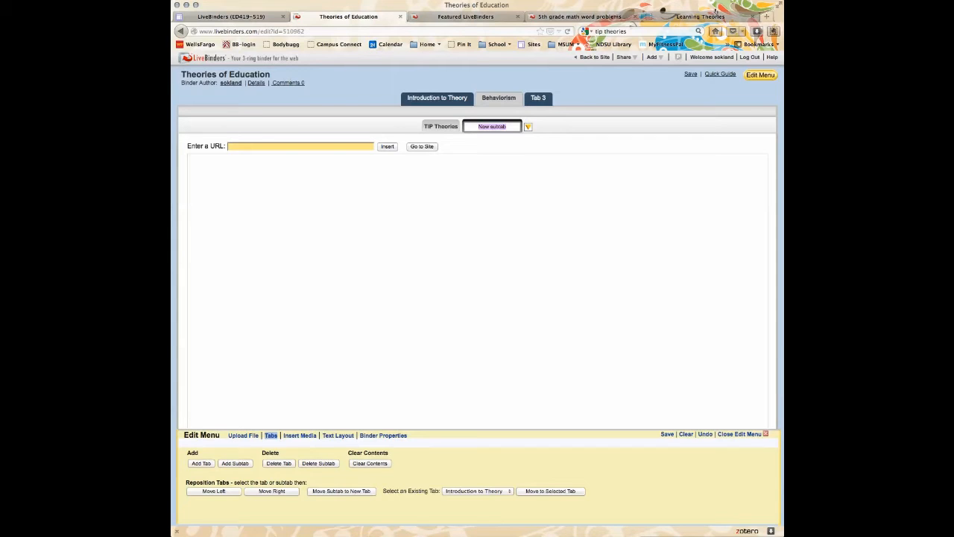
type("Type")
key("BackSpace")
key("BackSpace")
key("BackSpace")
type("homdike")
Search the web for "thorndike", open the Wikipedia article on Edward Thorndike, and return to the Theories of Education binder
left_click(695, 17)
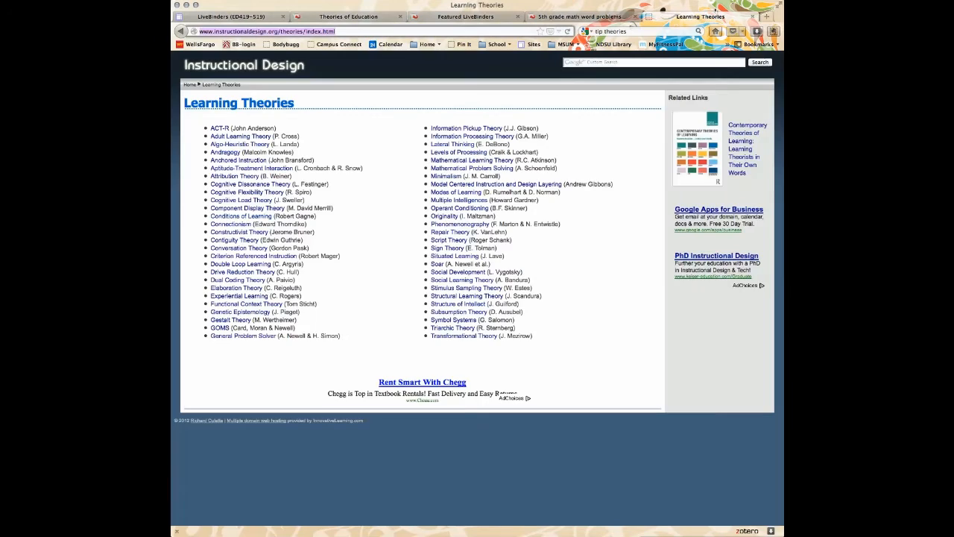
left_click(656, 31)
type("thorn")
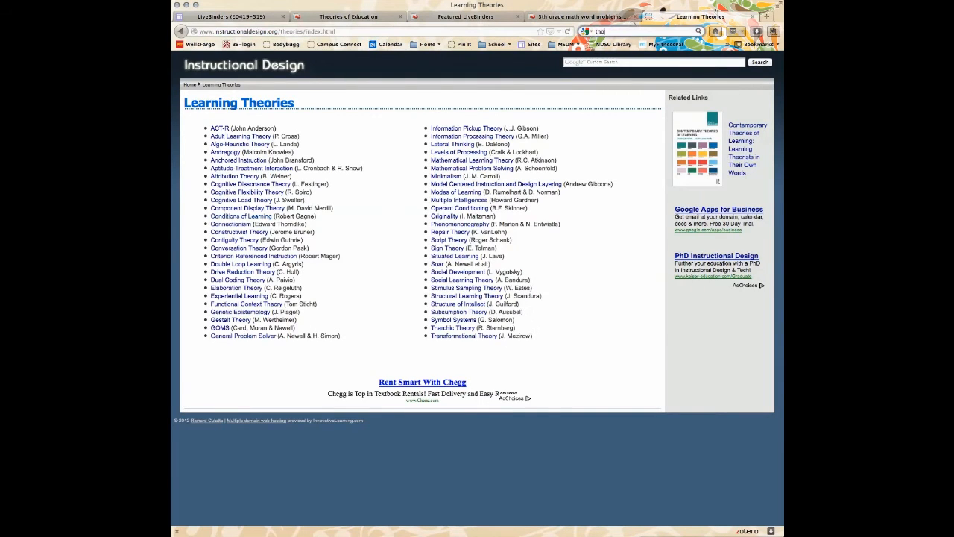
type("dike")
key("Return")
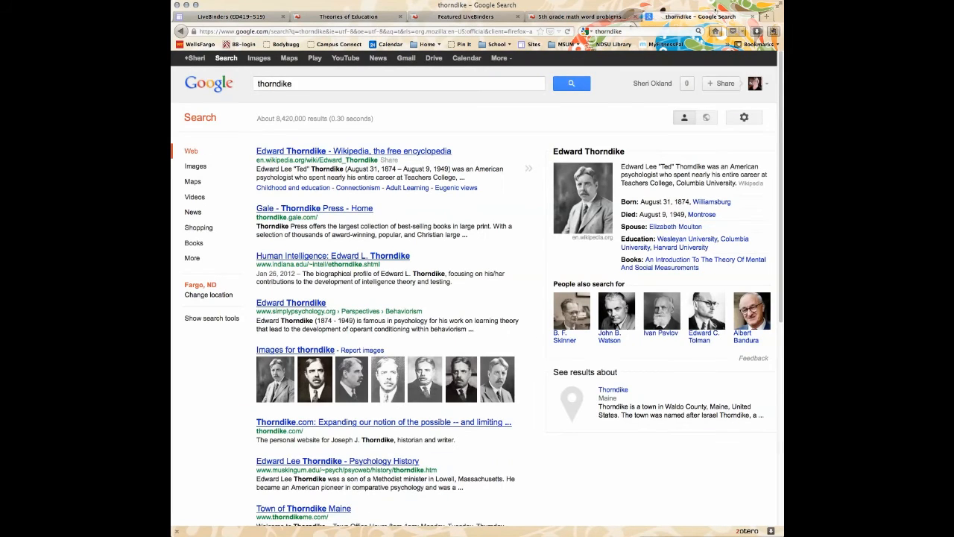
left_click(353, 151)
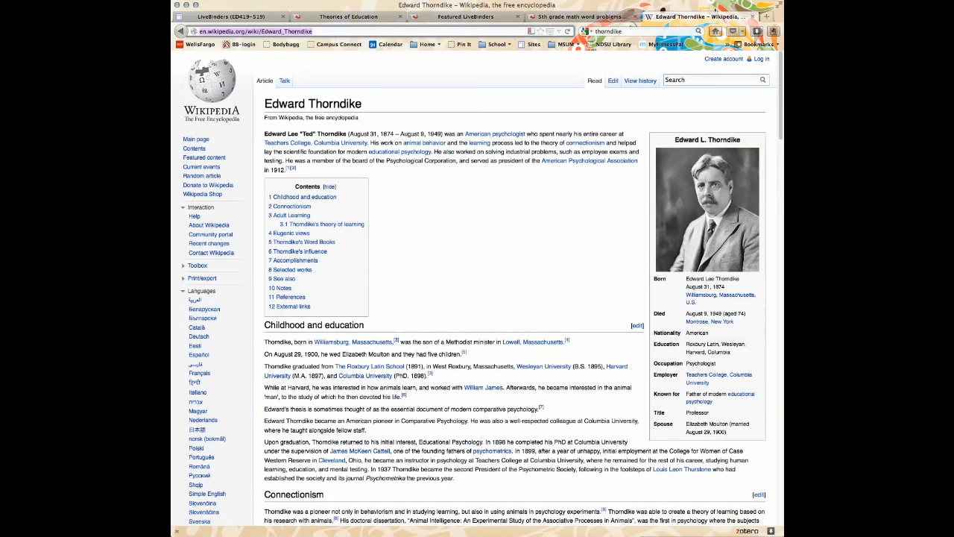
left_click(348, 16)
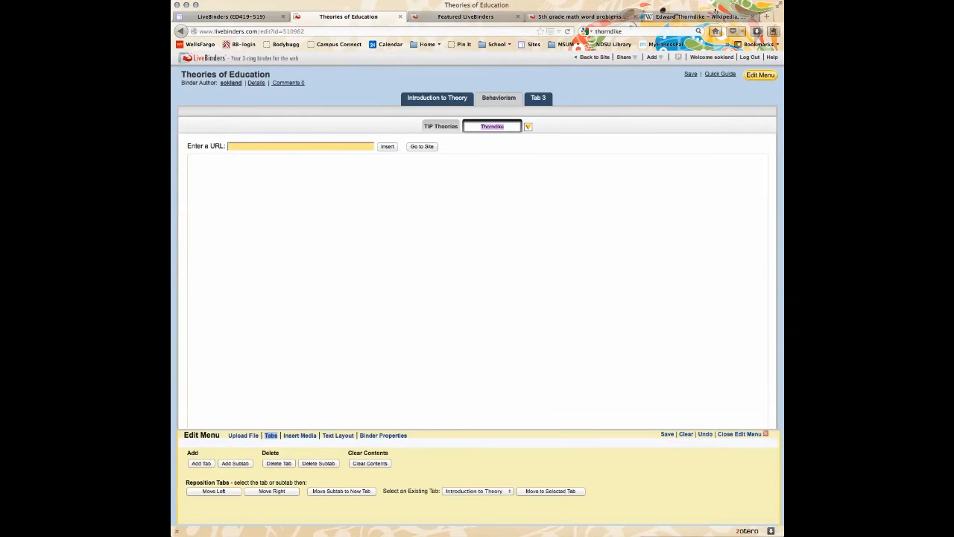
type("http://en.wikipedia.org/wiki/Edward_Thorndike")
key("Return")
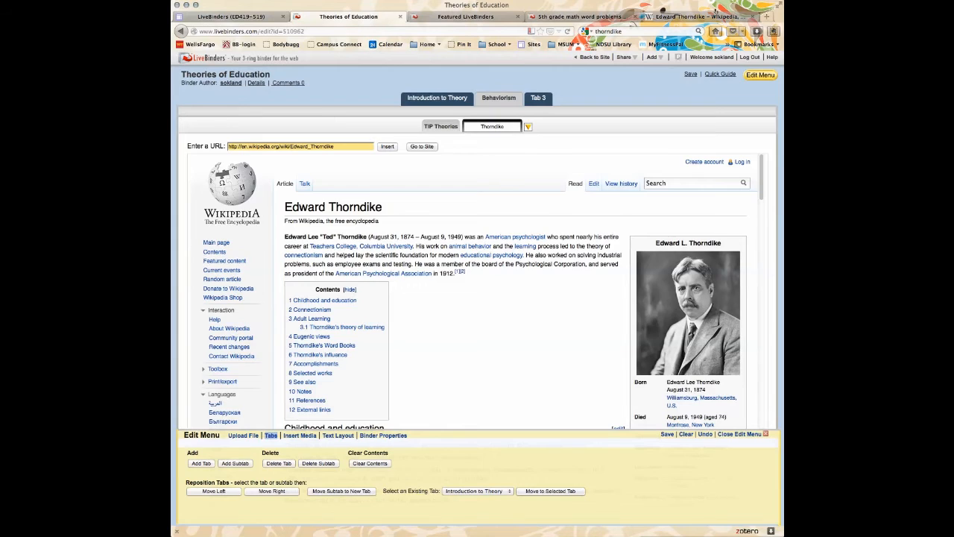
Rename Tab 3 as "Activities for the Unit", apply the 2 Column Text layout to it, and select the first column's placeholder text
left_click(538, 98)
triple_click(536, 100)
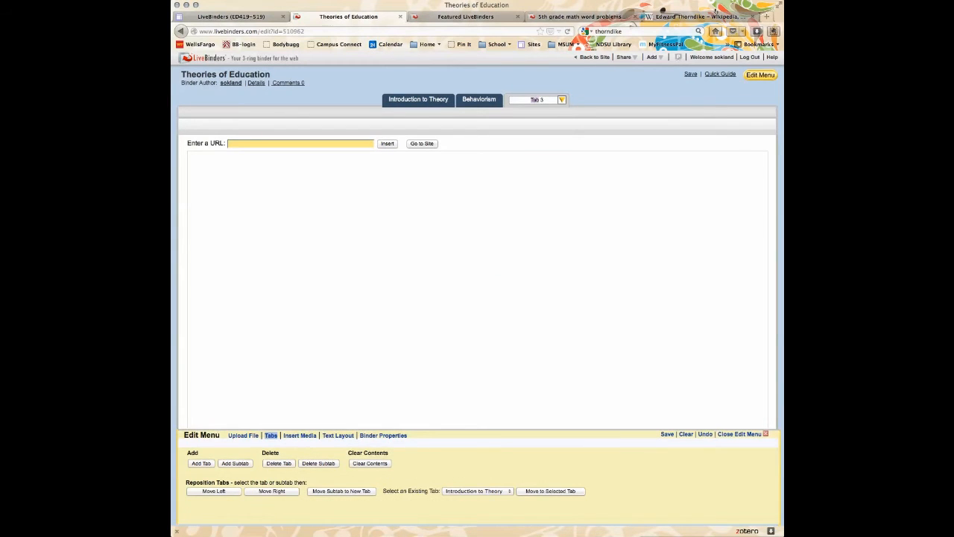
type("Activities for the Un")
left_click(338, 435)
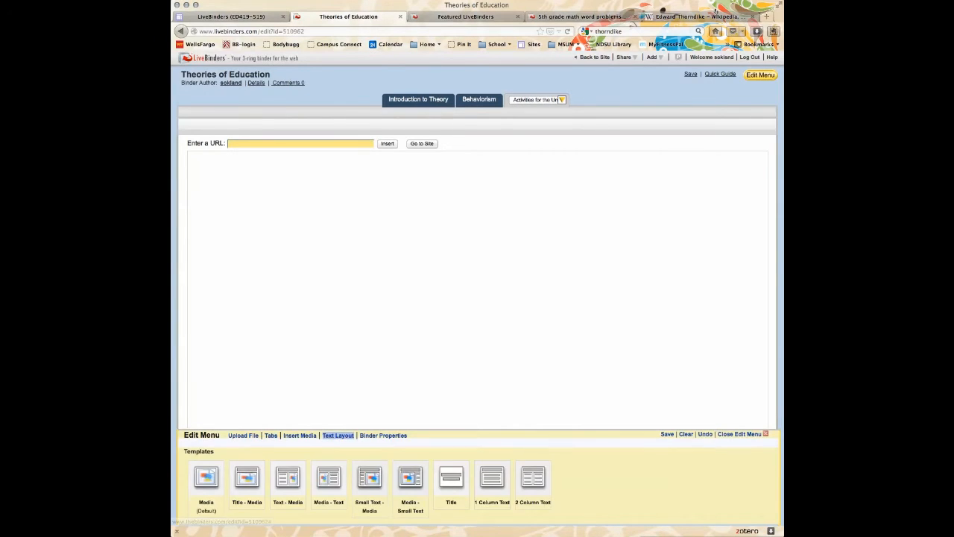
left_click(534, 481)
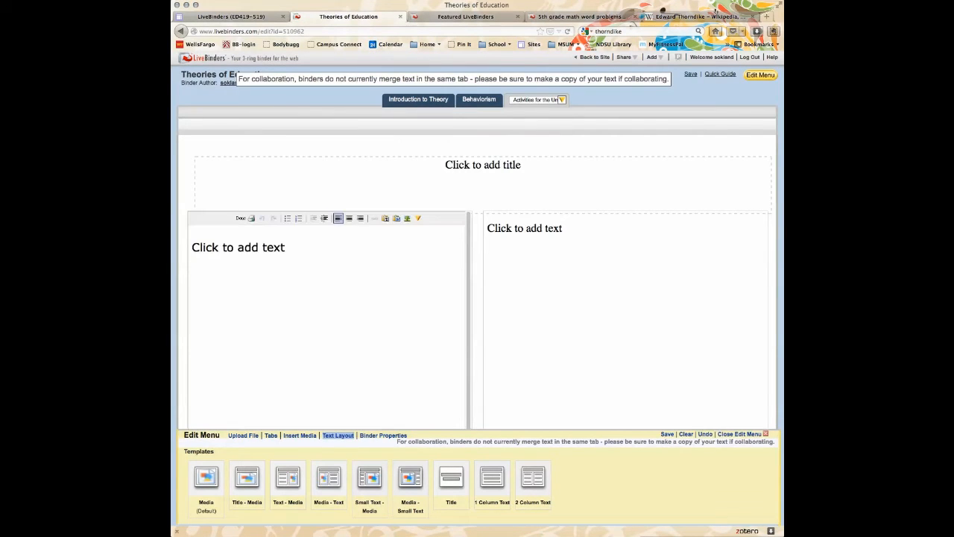
triple_click(248, 247)
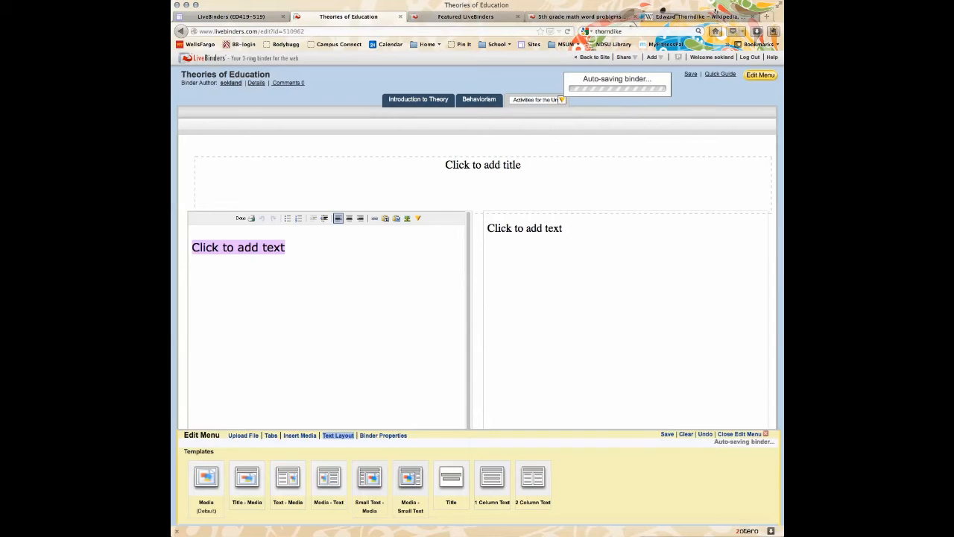
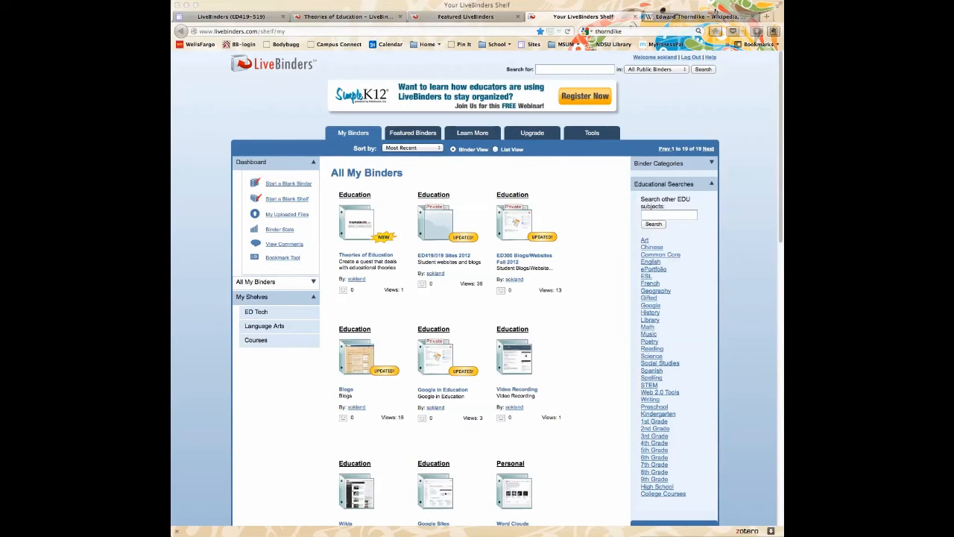
Open the sharing options of the Theories of Education binder, show its embed codes, and select the Embed Open Binder code for copying
mouse_move(359, 224)
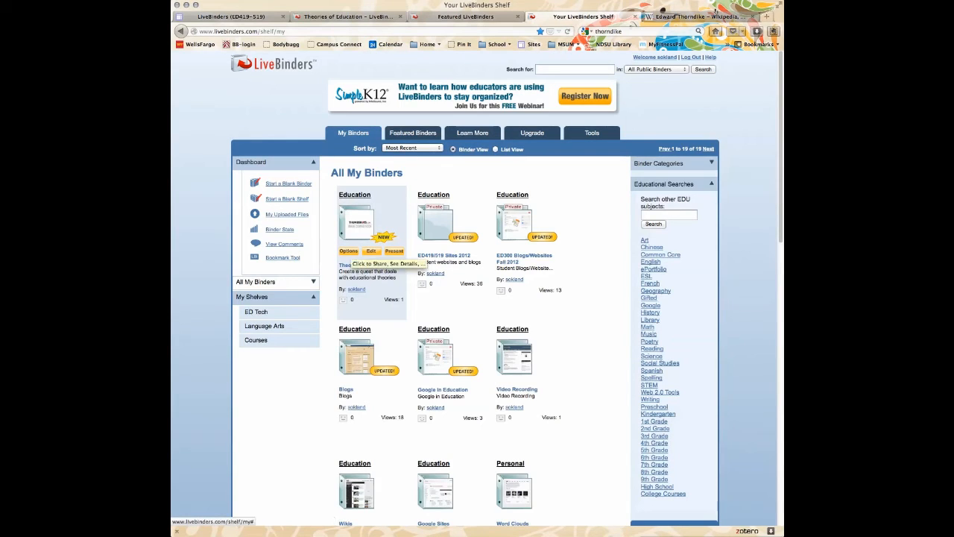
left_click(348, 251)
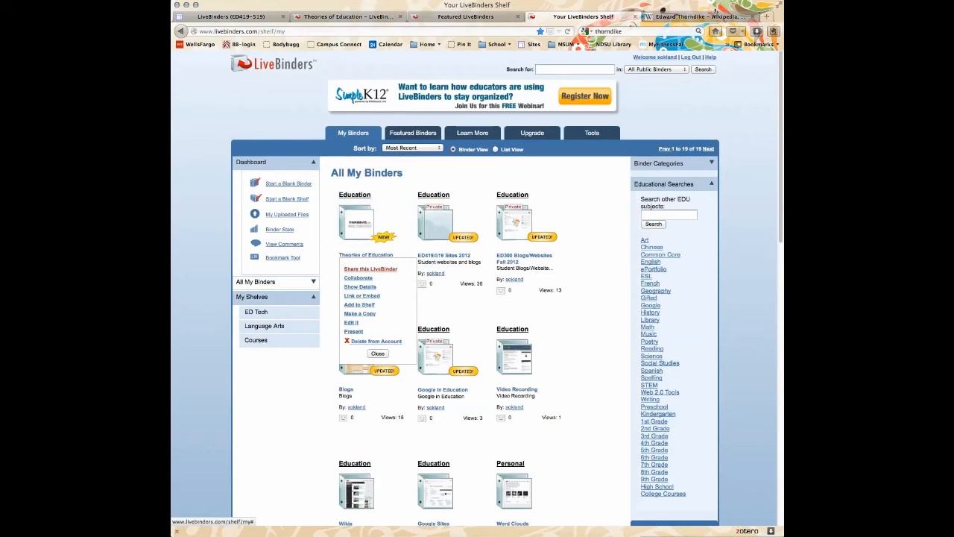
left_click(371, 268)
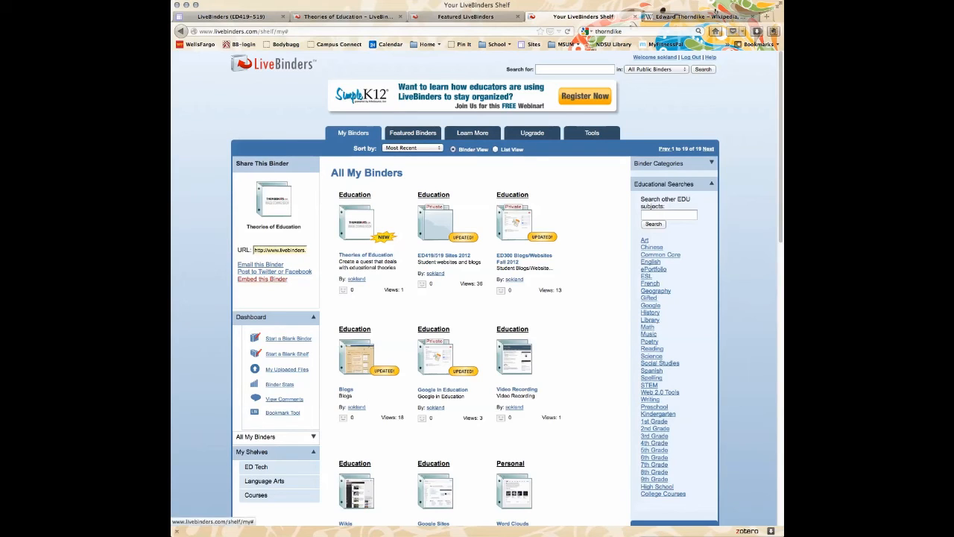
left_click(262, 278)
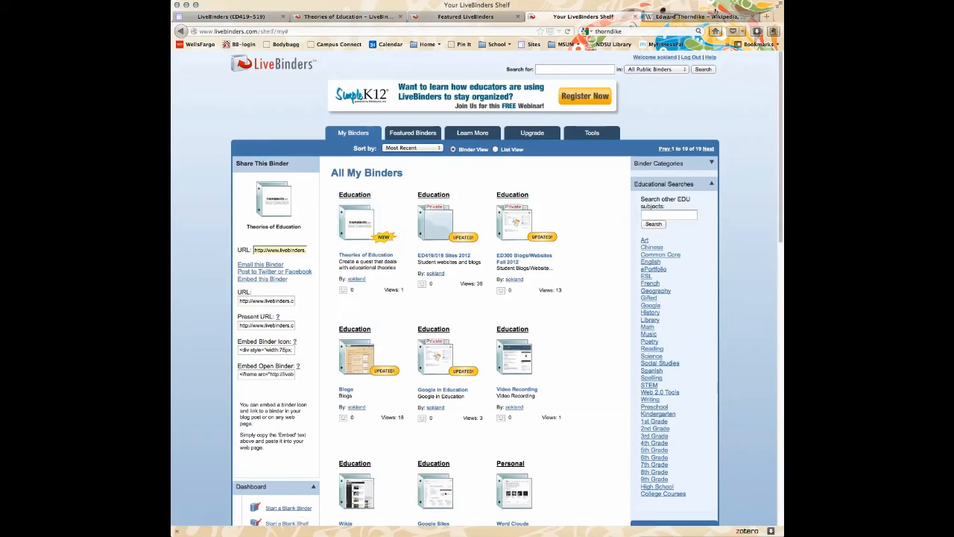
left_click(266, 373)
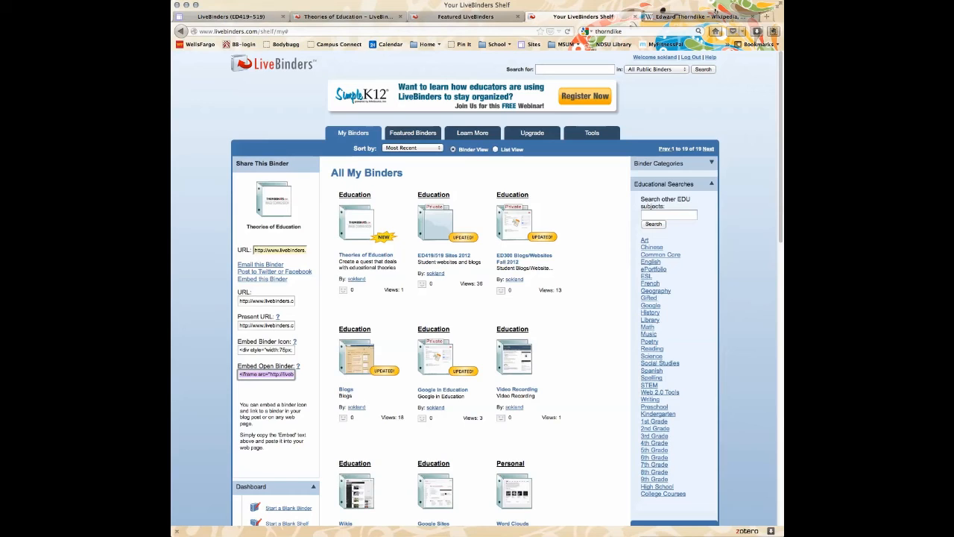
Switch to the ED419-519 Google Site and create a top-level web page named "practice"
left_click(269, 17)
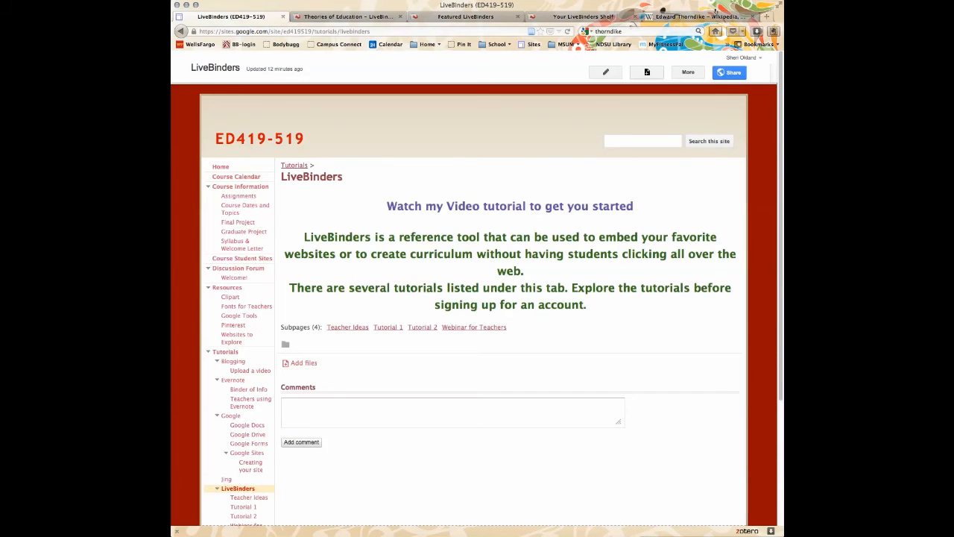
left_click(647, 73)
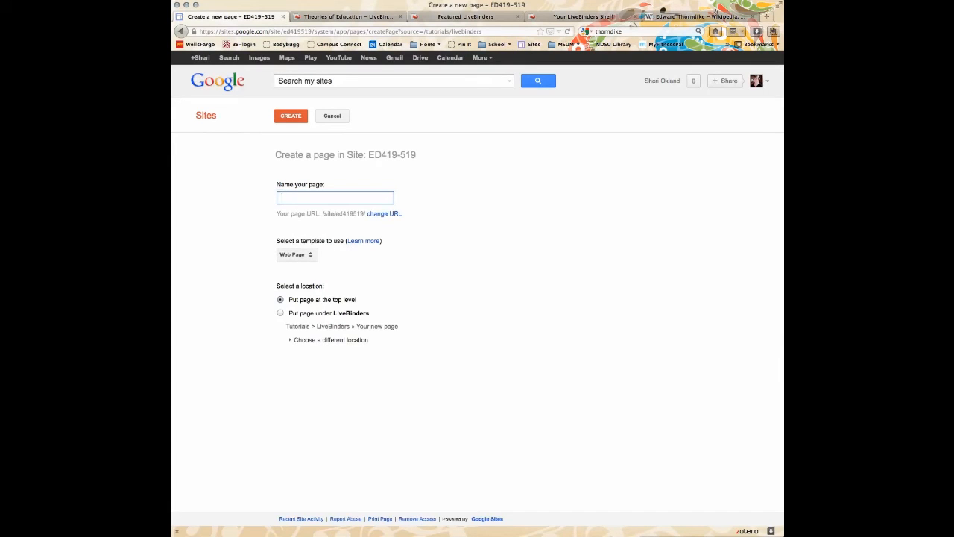
type("practice")
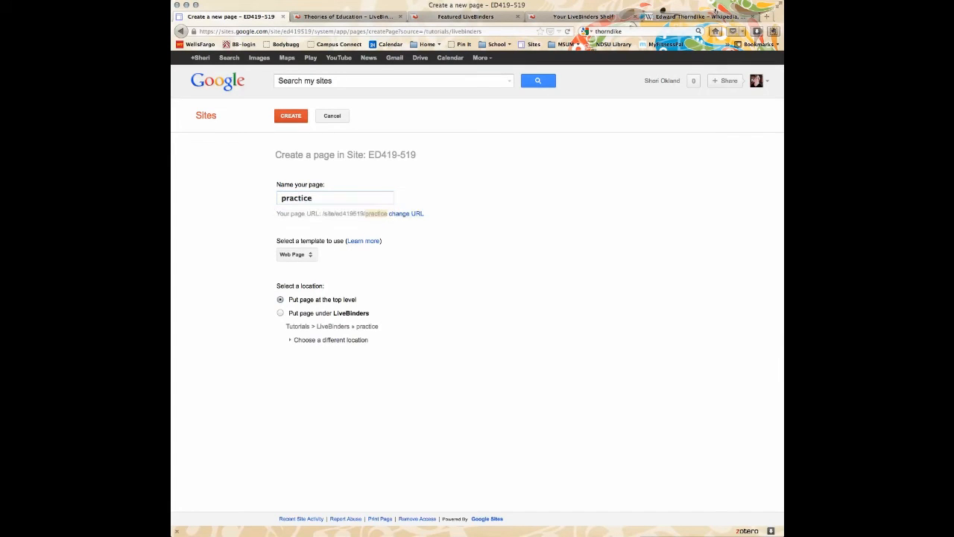
key("Return")
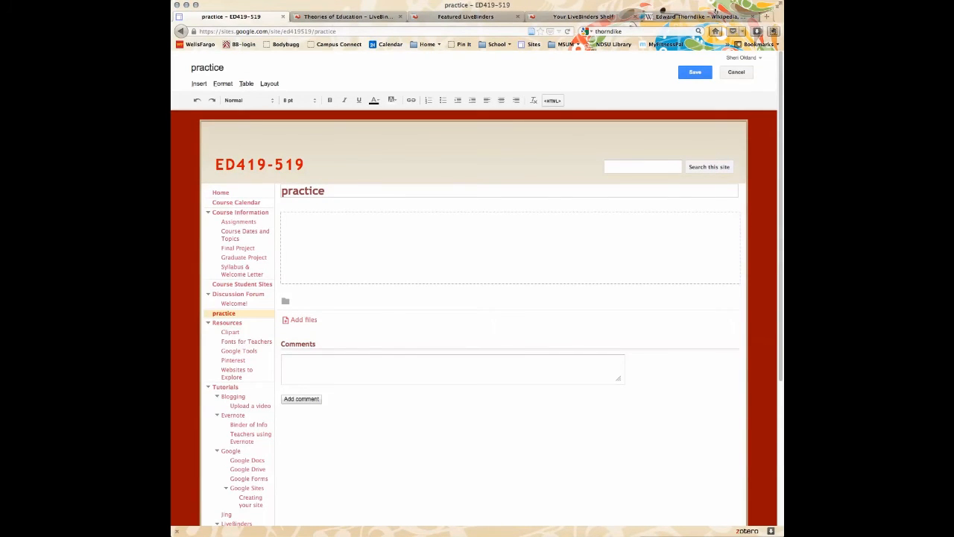
Paste the binder's iframe embed code into the practice page's HTML, centre the resulting gadget, and save the page
left_click(552, 100)
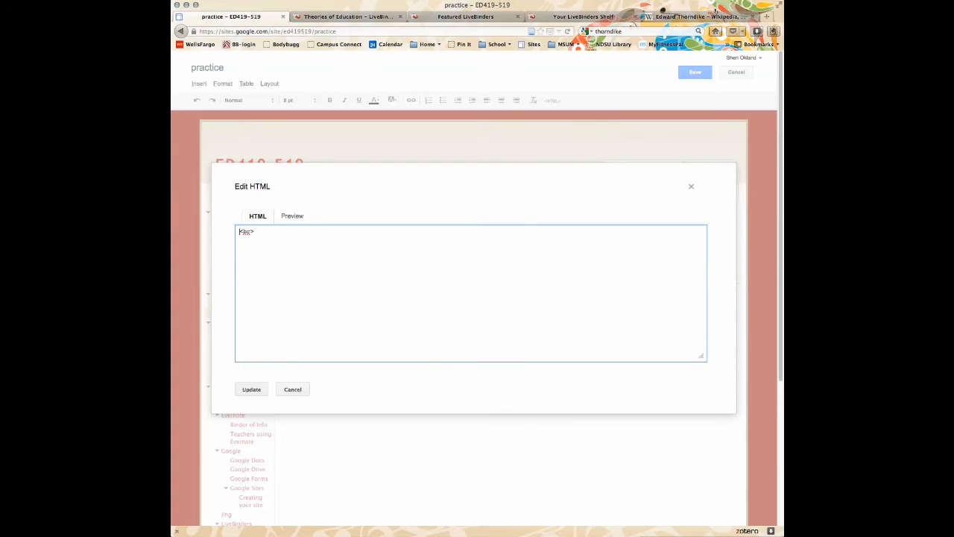
type("<iframe src=\"http://livebinders.com/play/present?id=510962\" height=\"500\" width=\"100%\">Your browser does not support iframes.</iframe>")
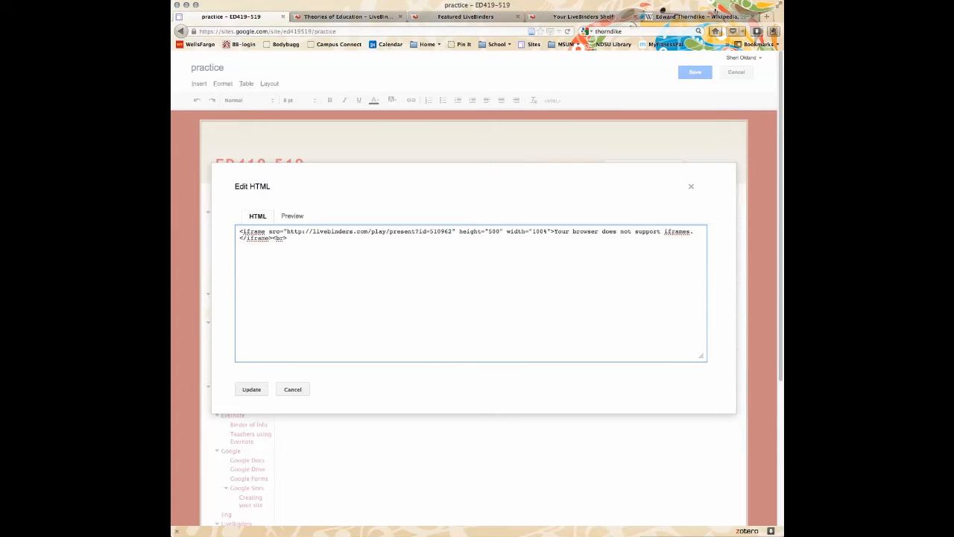
left_click(252, 389)
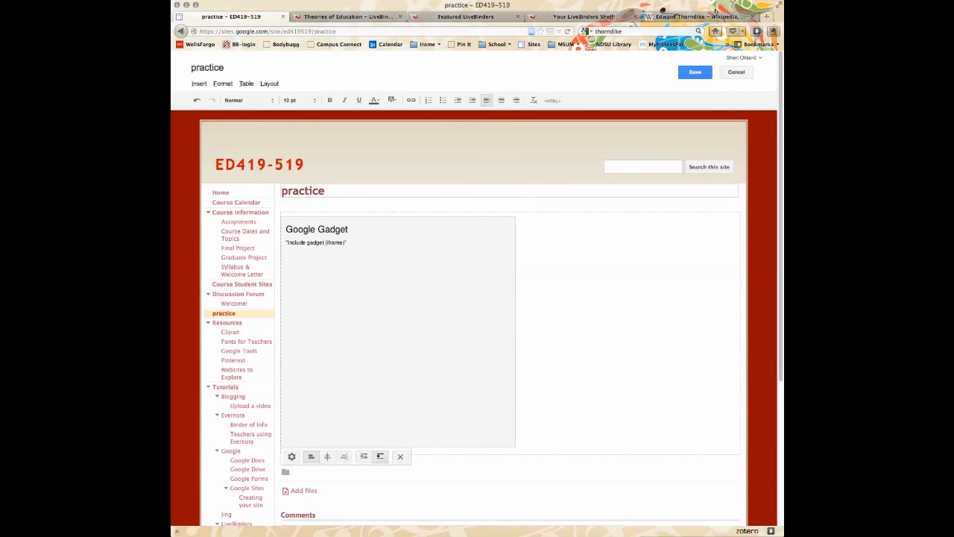
left_click(327, 456)
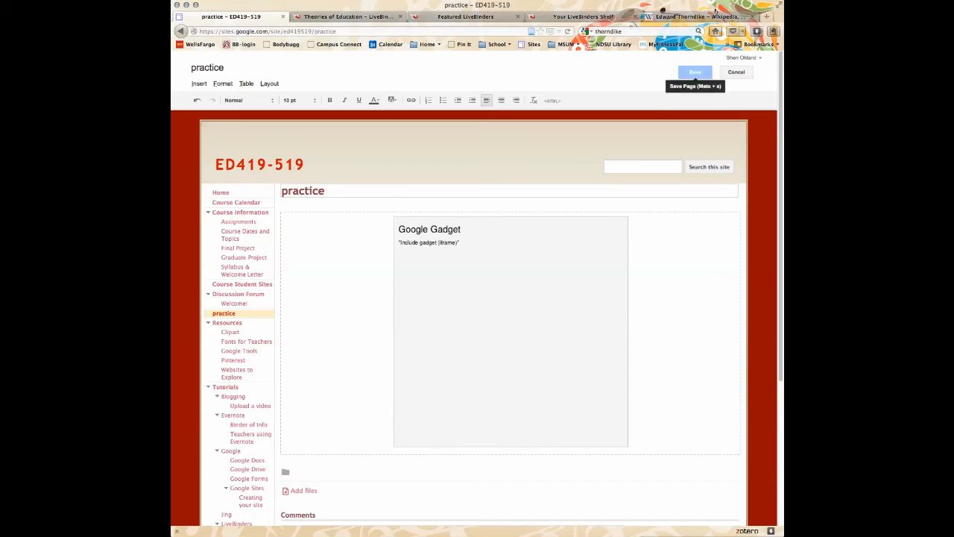
left_click(695, 71)
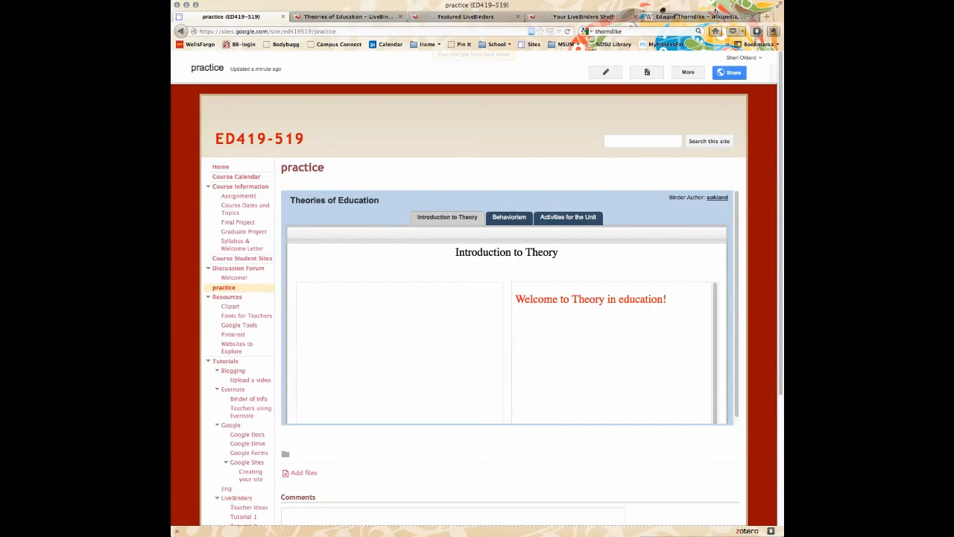
Check the embedded binder's Behaviorism tab with its TIP Theories and Thorndike subtabs, and its Activities for the Unit tab
left_click(509, 217)
left_click(490, 236)
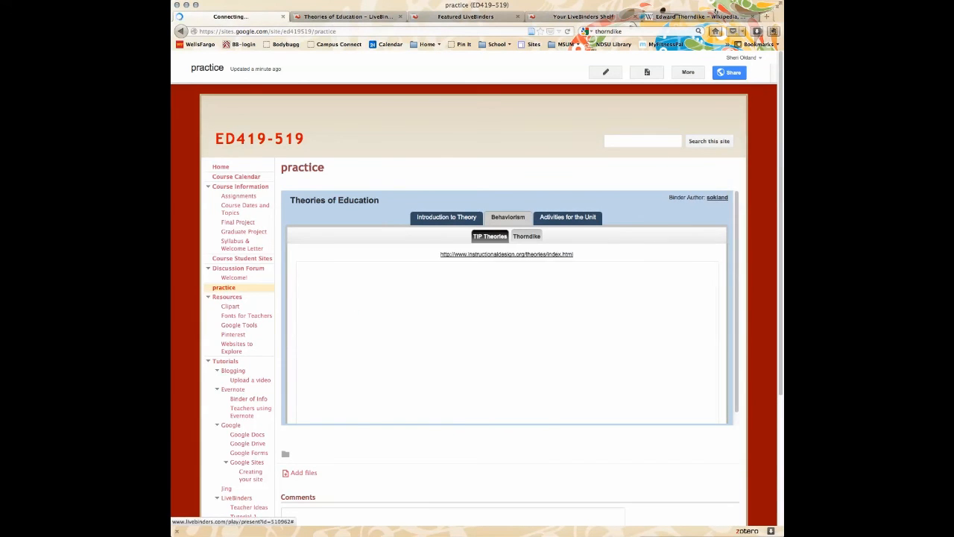
left_click(527, 236)
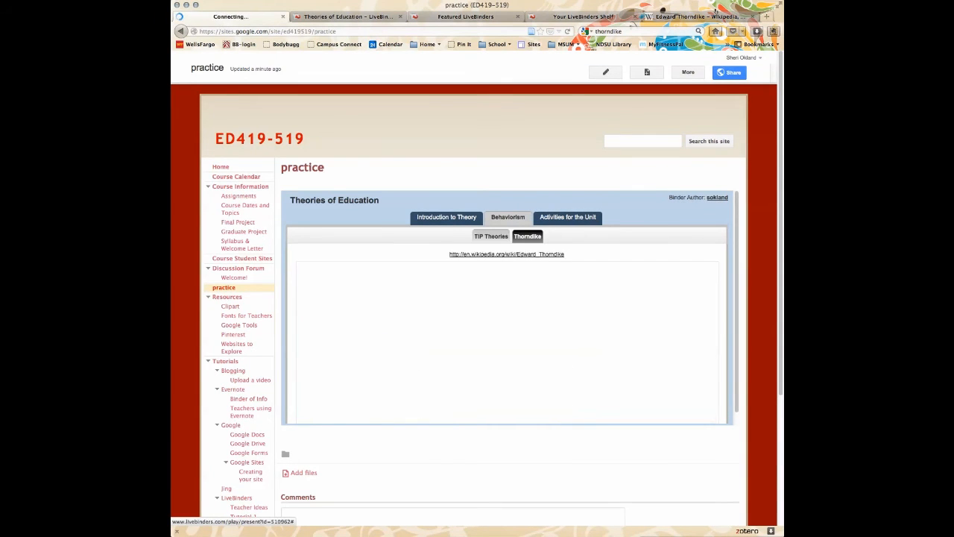
left_click(567, 217)
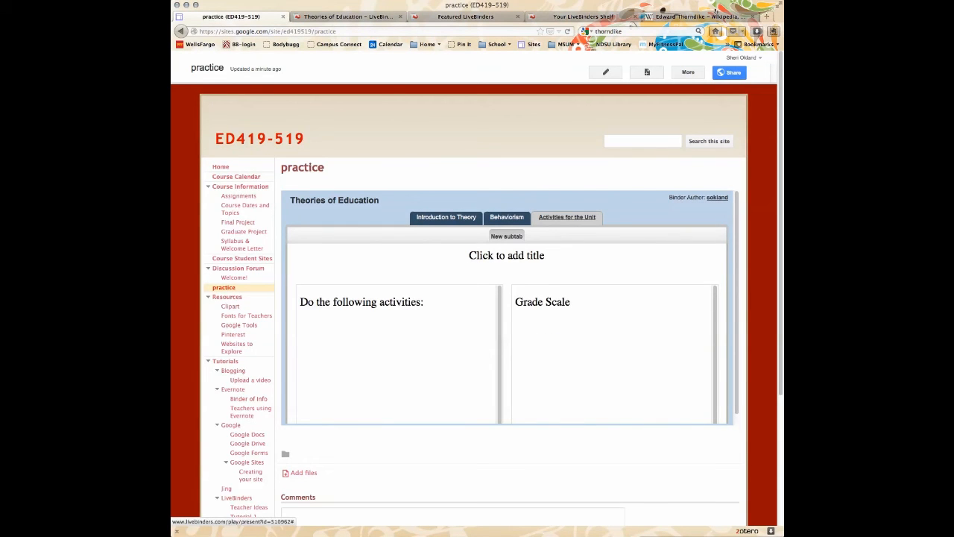
Open the Theories of Education binder from the LiveBinders shelf for editing and add a tab named "Hello" after Introduction to Theory
left_click(606, 16)
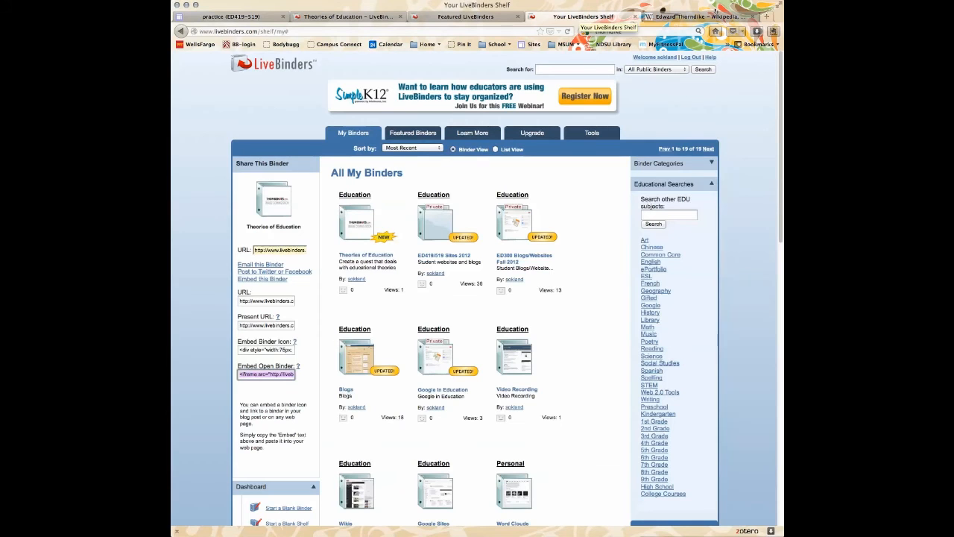
left_click(357, 220)
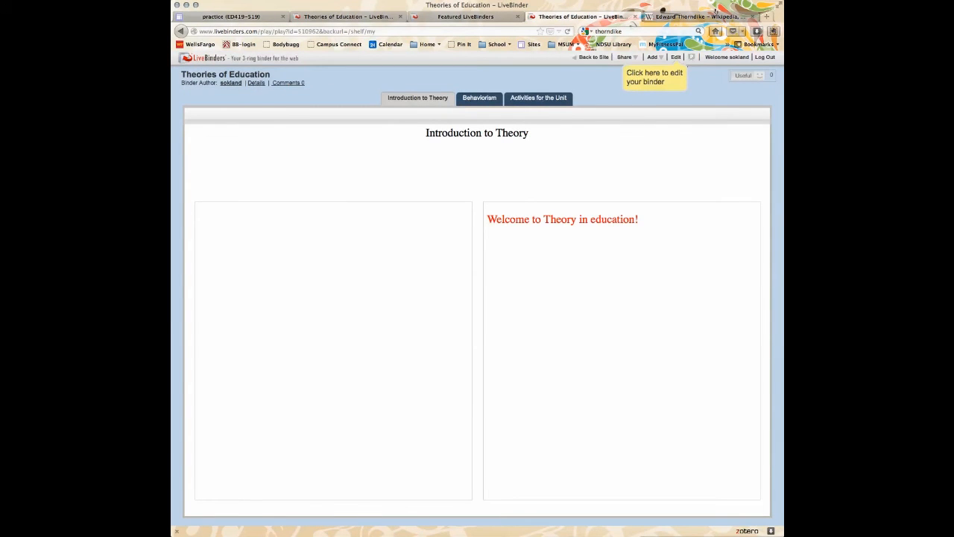
left_click(676, 57)
left_click(510, 57)
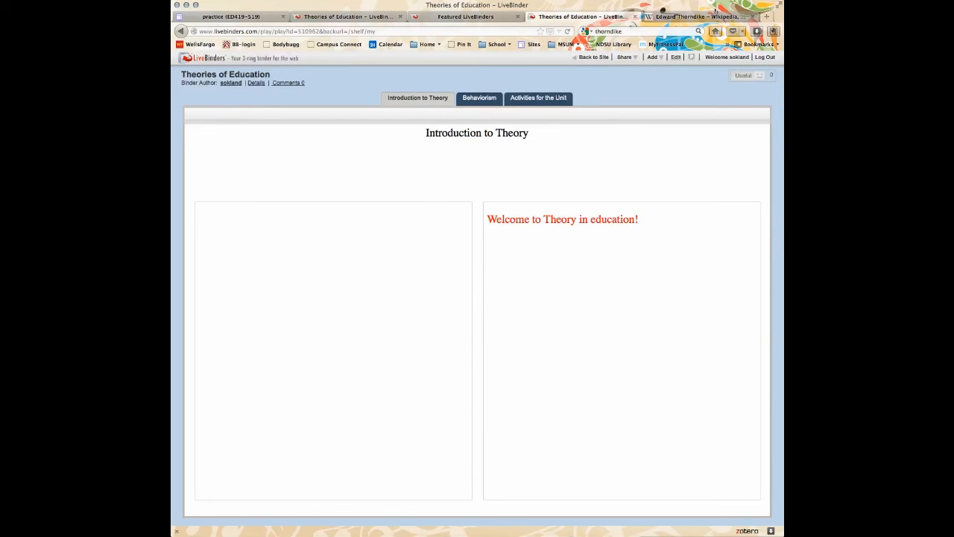
left_click(676, 58)
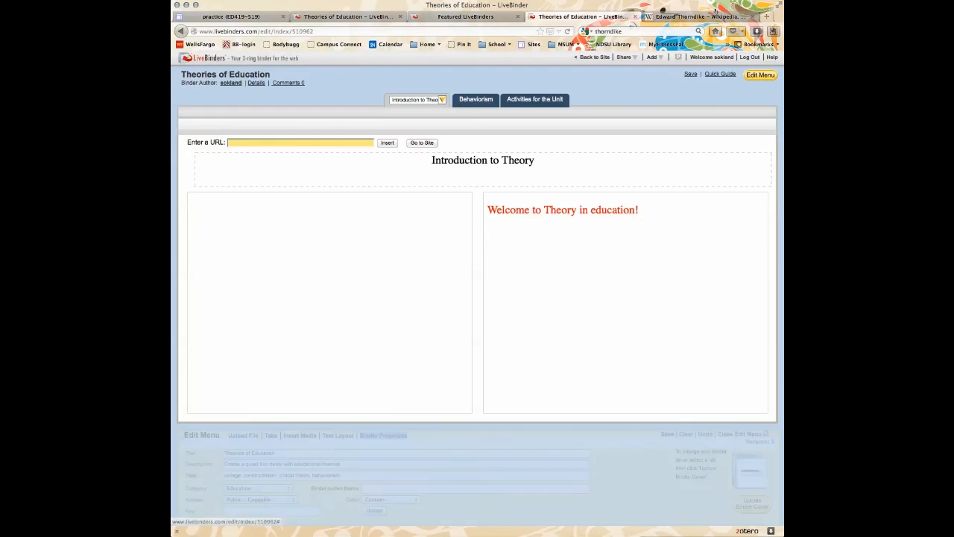
left_click(271, 435)
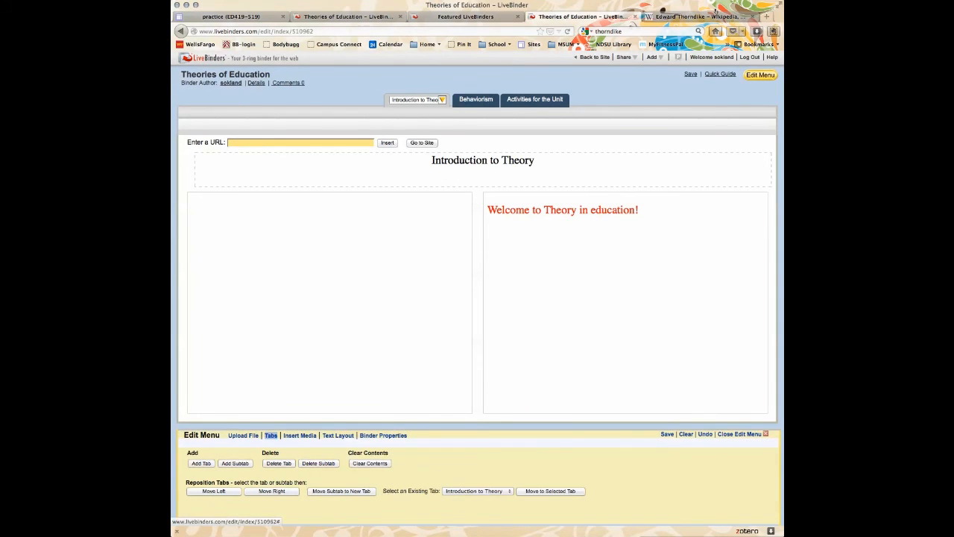
left_click(201, 464)
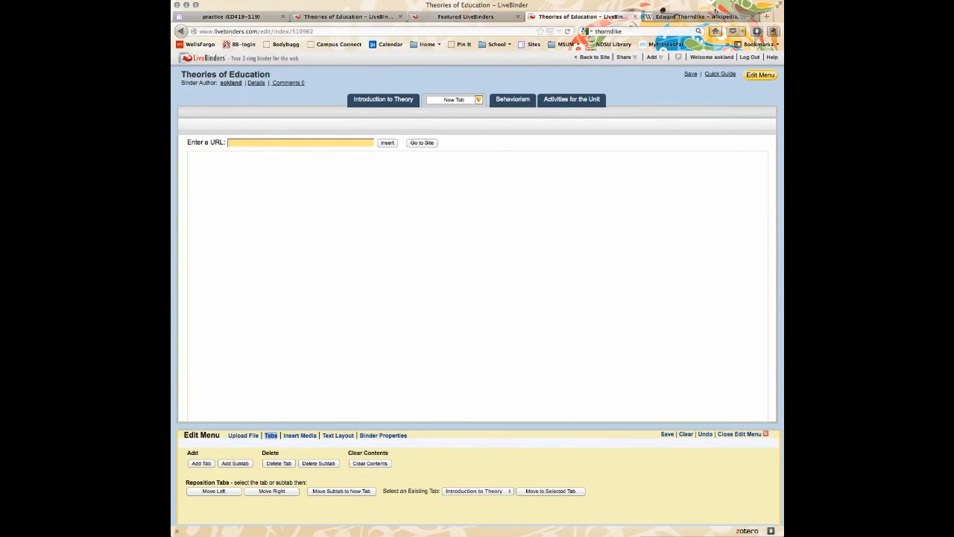
type("Hello")
key("Return")
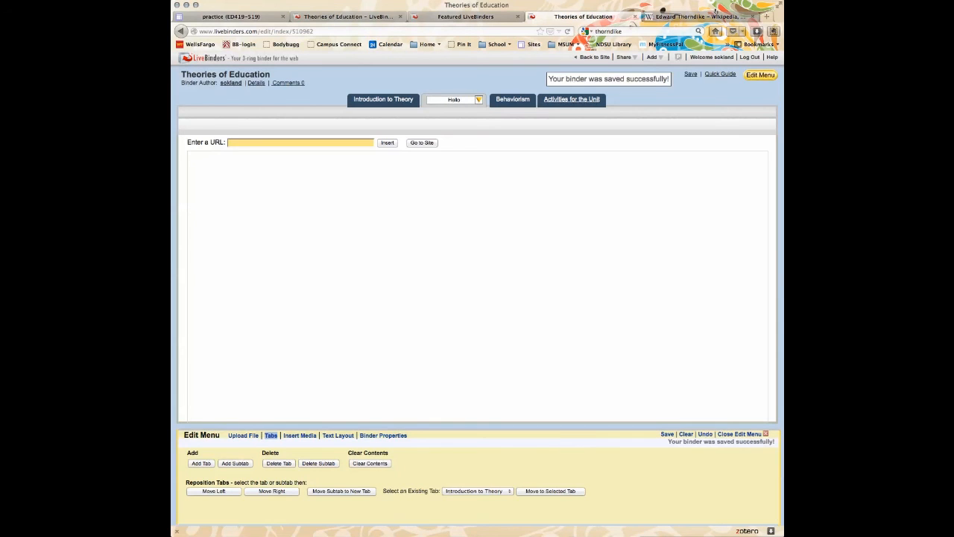
Reload the practice page on the Google Site and view the Hello tab in the embedded binder
left_click(231, 16)
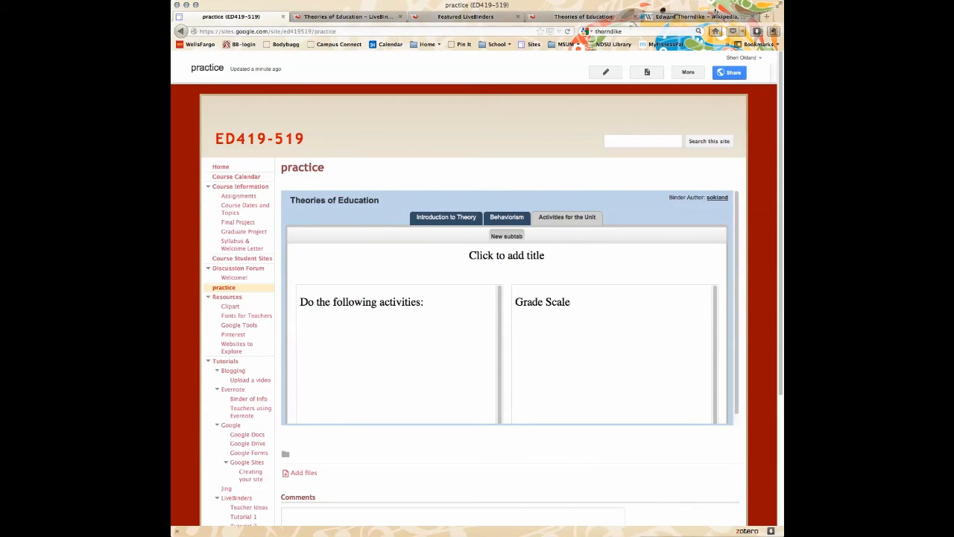
left_click(567, 31)
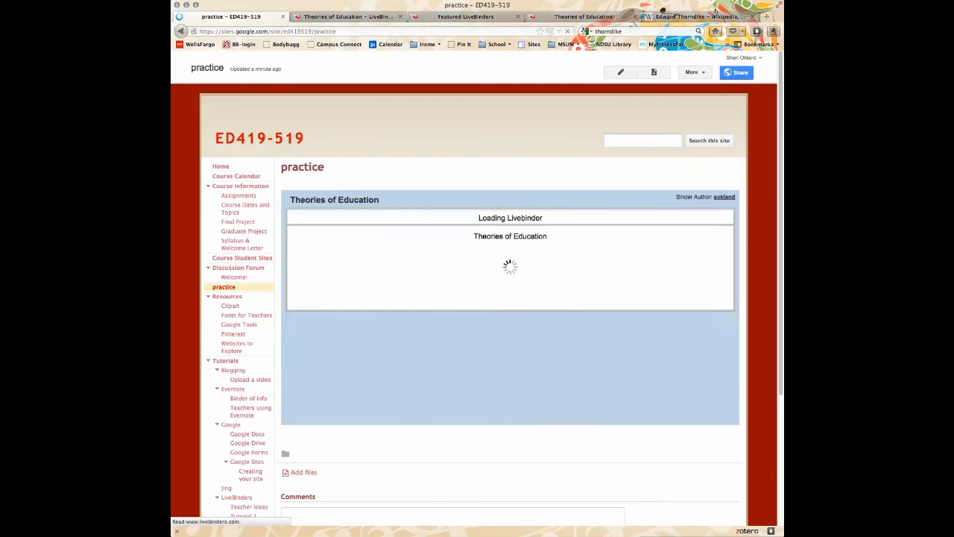
left_click(486, 217)
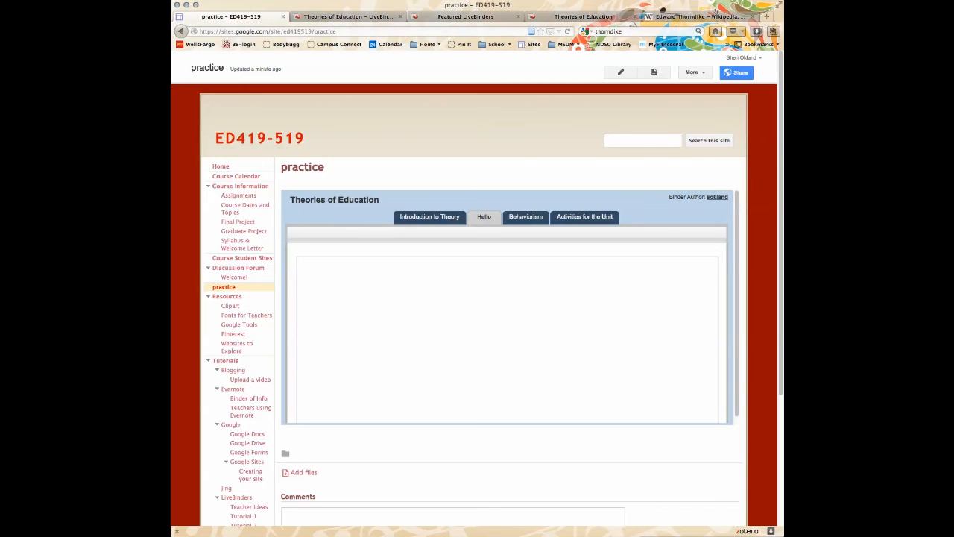
Open the Theories of Education binder from your own LiveBinders shelf in its presentation window and fit that window to the screen
left_click(466, 16)
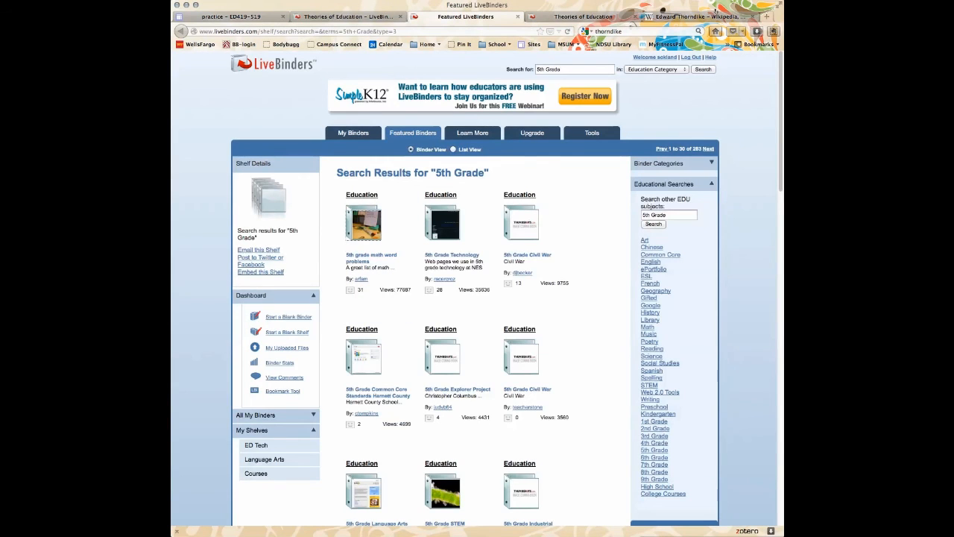
left_click(353, 133)
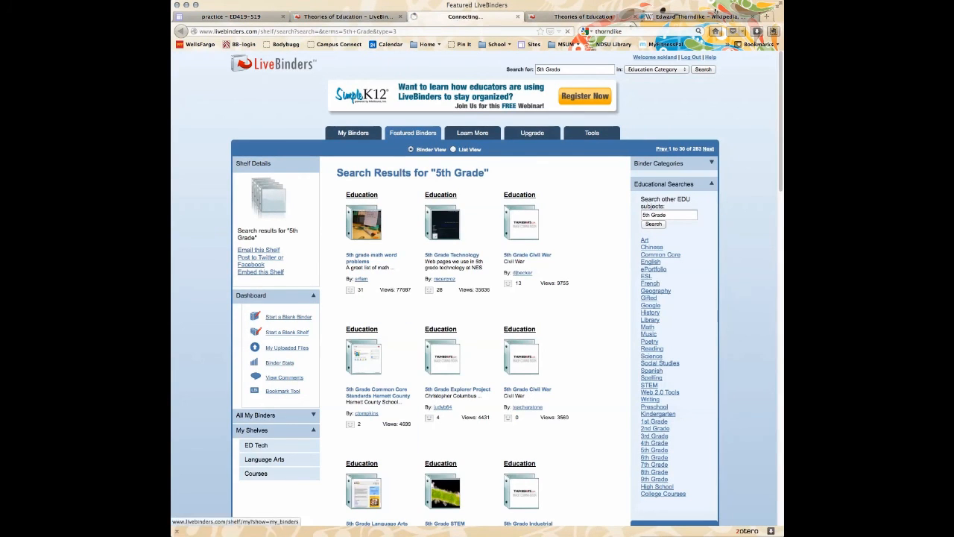
left_click(358, 223)
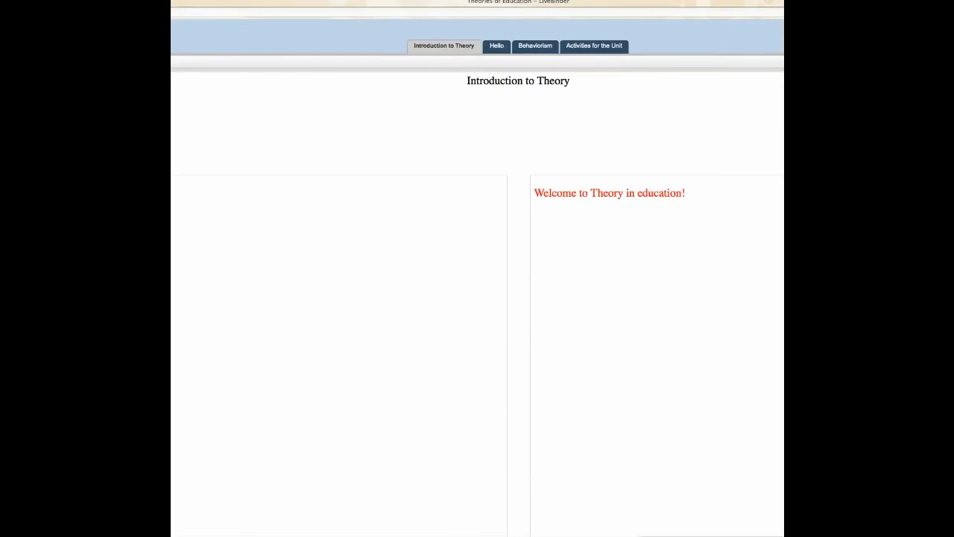
left_click_drag(596, 2, 524, 2)
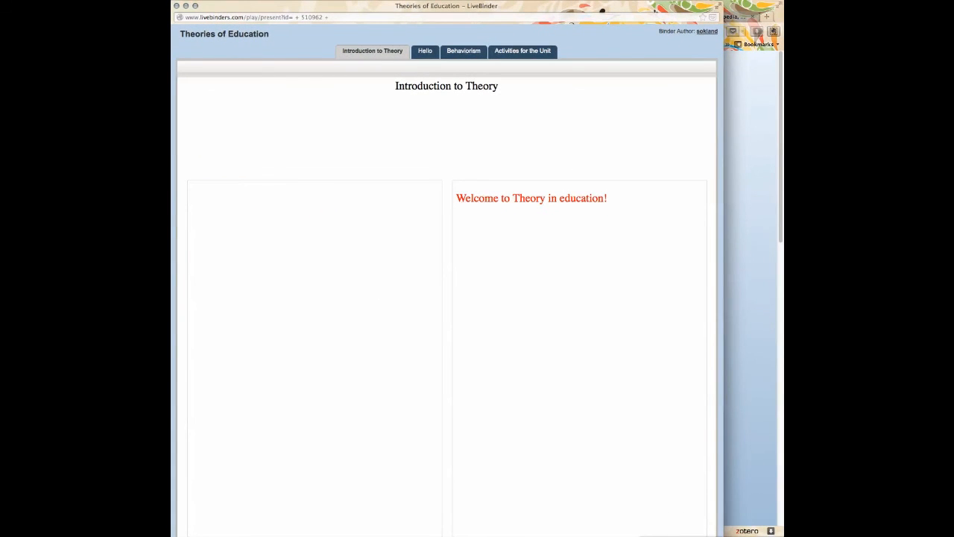
left_click_drag(723, 536, 783, 535)
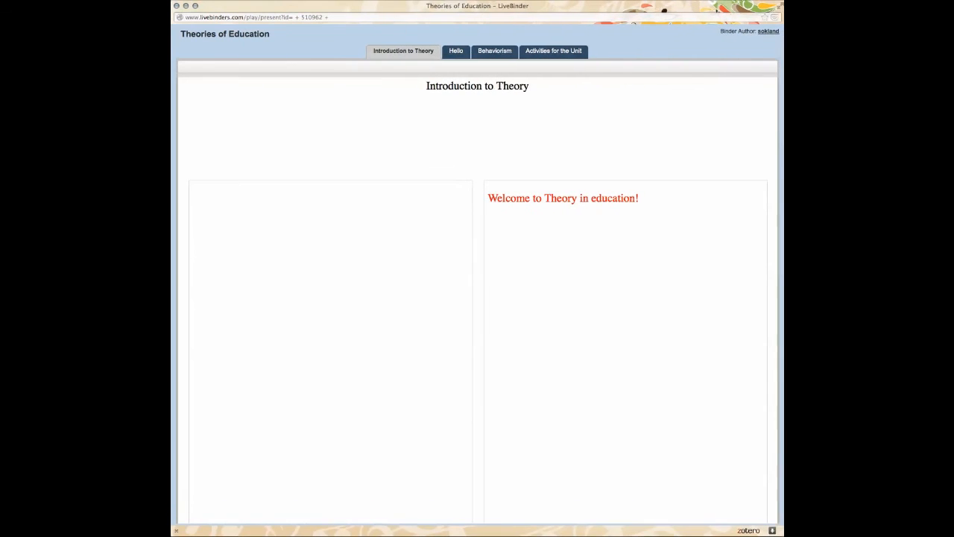
View the Hello and Behaviorism tabs in the presented binder and close its window
left_click(456, 51)
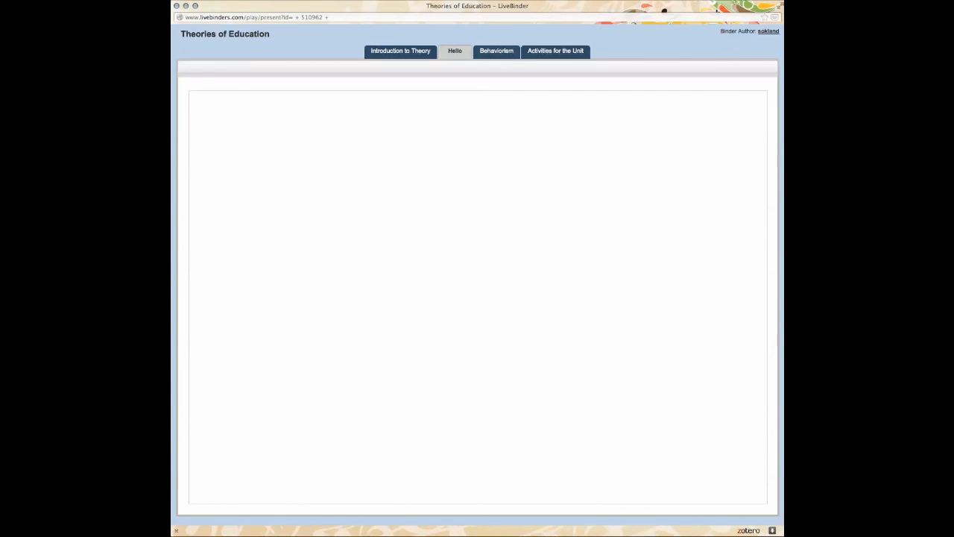
left_click(496, 51)
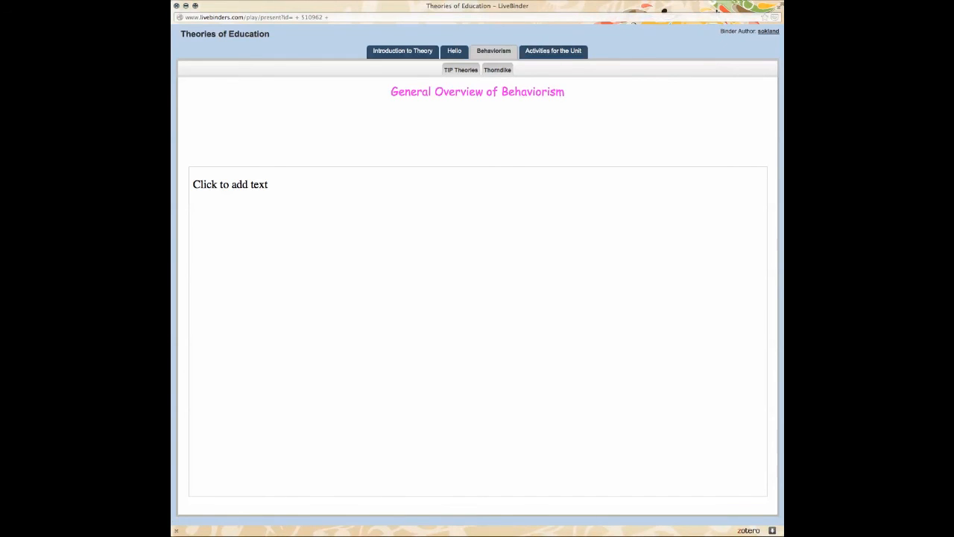
left_click(177, 6)
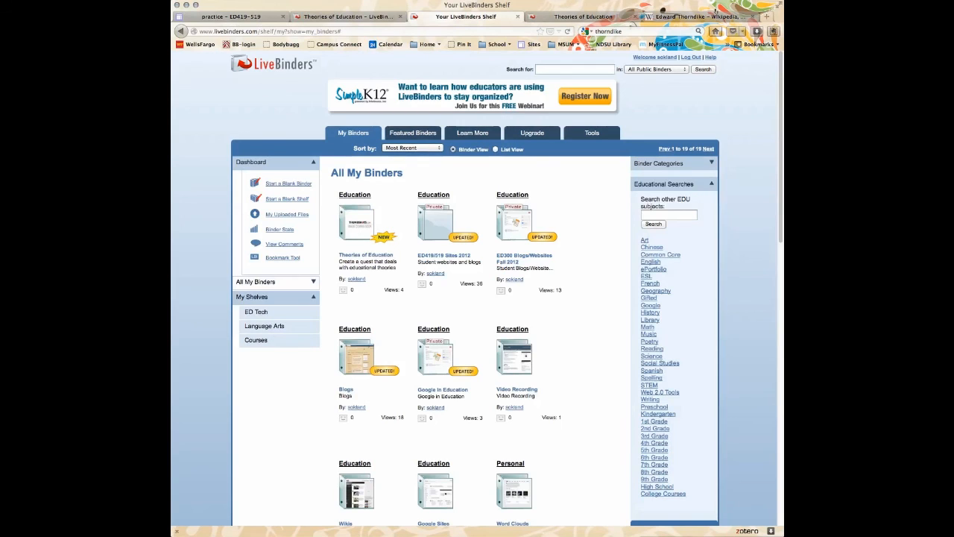